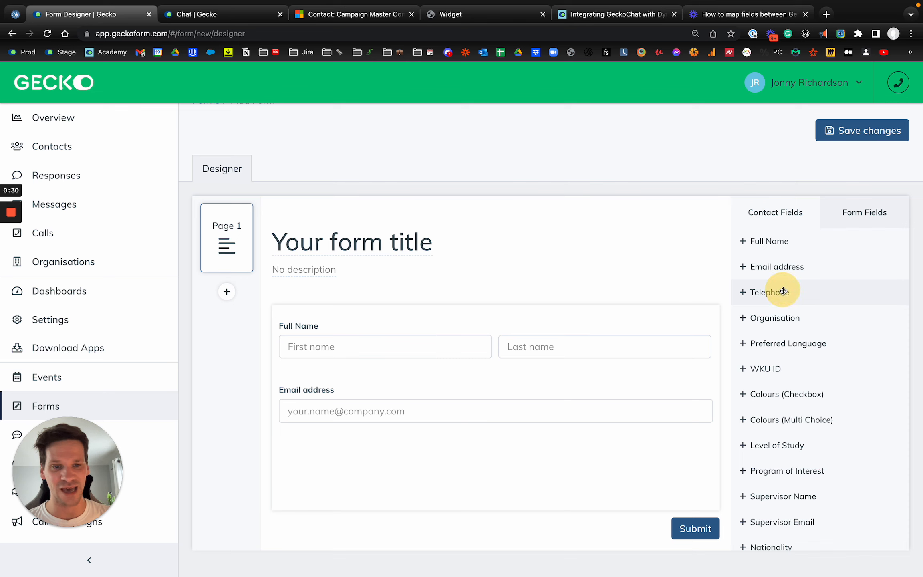
- Add a Telephone contact field to the form below Email address
left_click(831, 129)
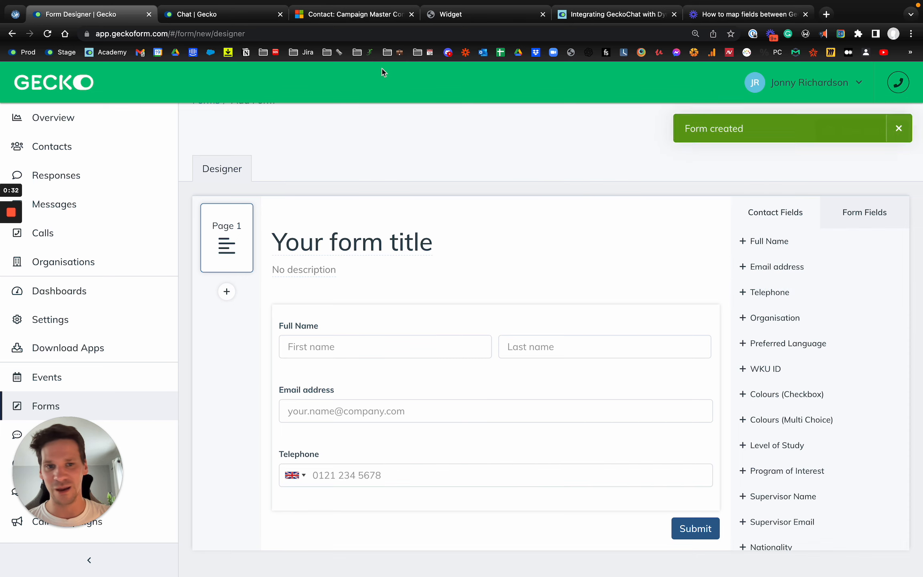
scroll(438, 253, "down", 1)
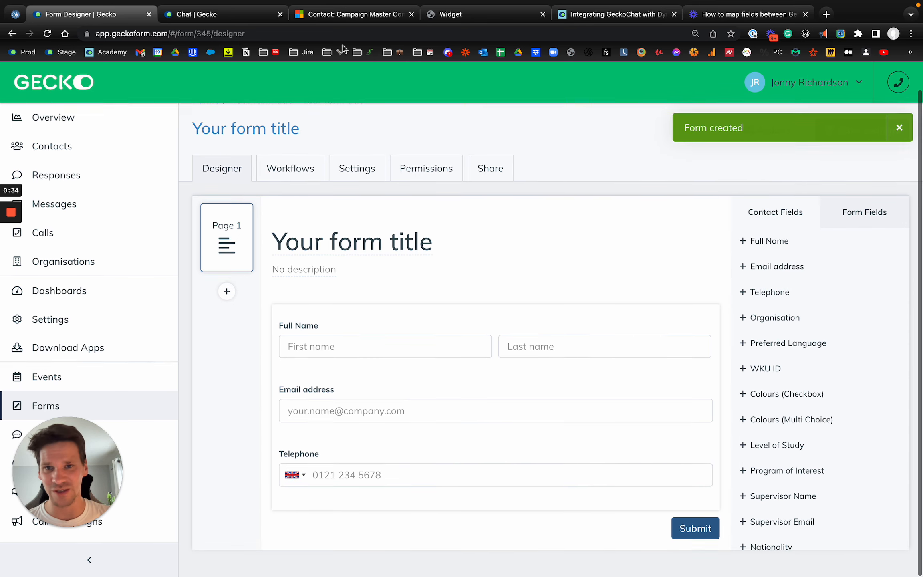
left_click(348, 14)
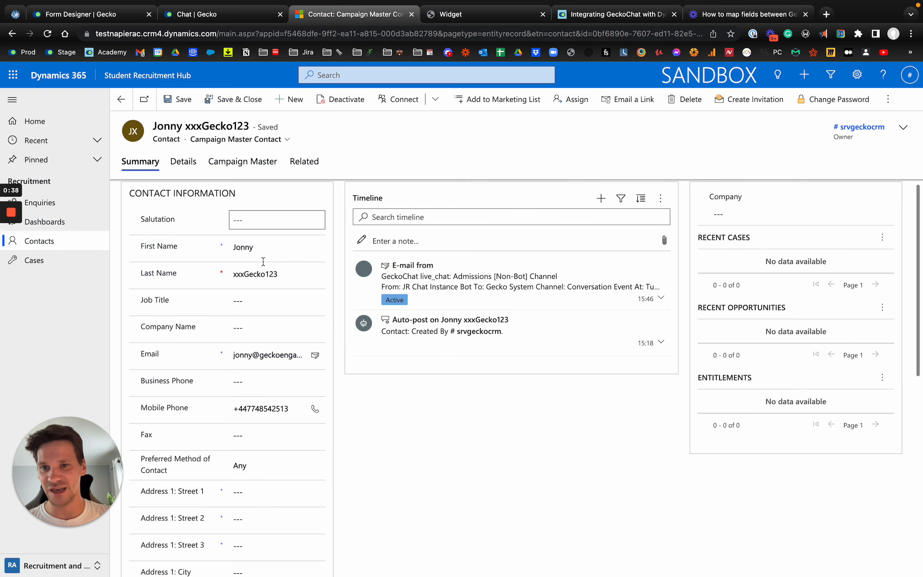
scroll(221, 308, "down", 5)
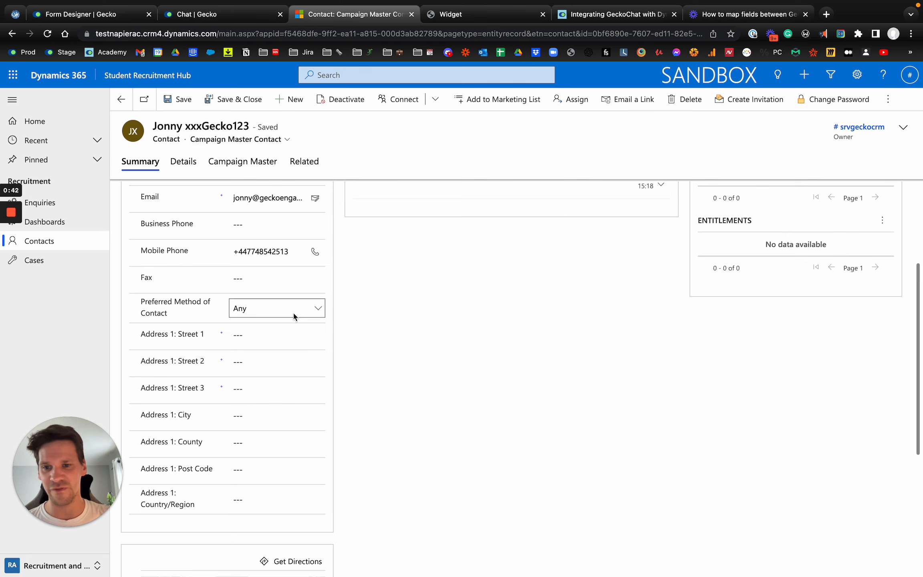
left_click(246, 314)
left_click(372, 320)
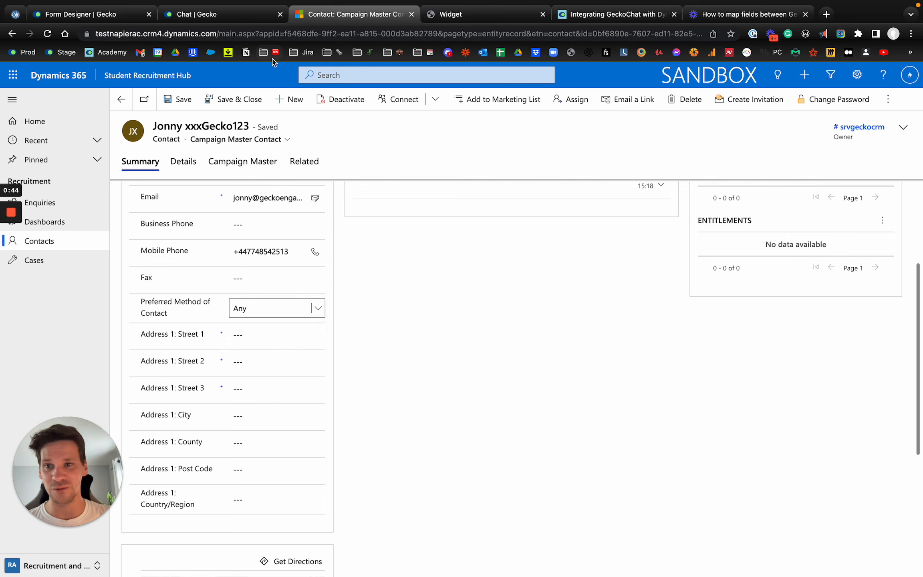
left_click(70, 16)
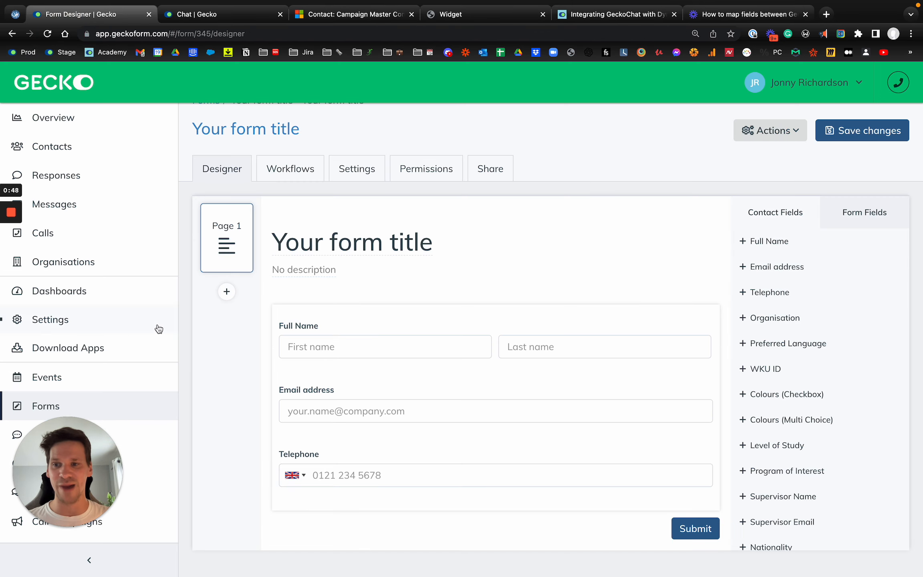
- Open the Dynamics integration fields under Settings > Integrations and start a new attribute
left_click(129, 323)
type("integ")
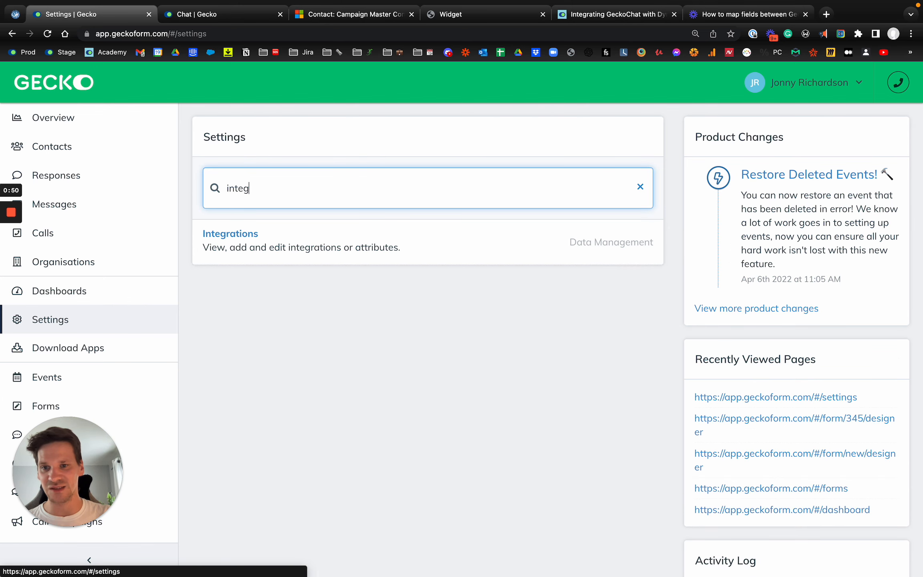
key("Return")
left_click(300, 294)
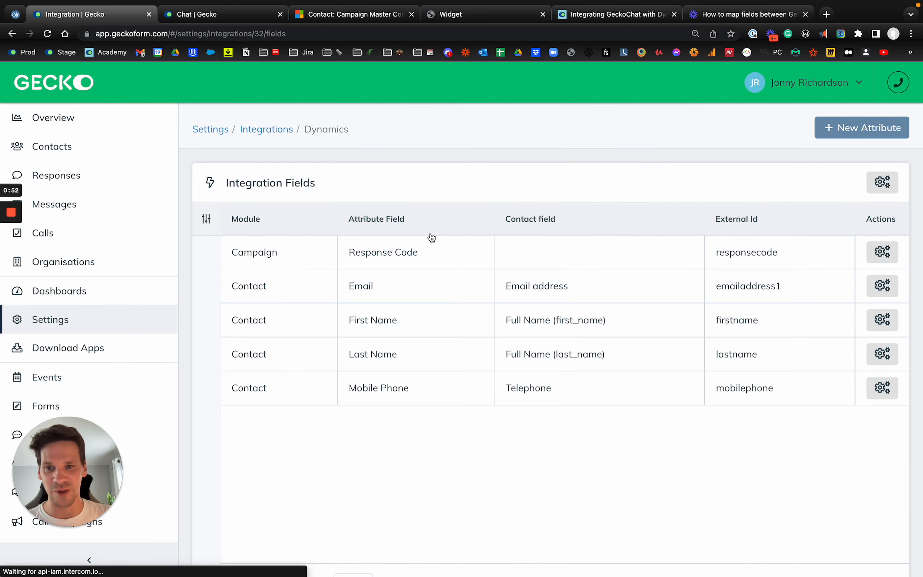
left_click(883, 135)
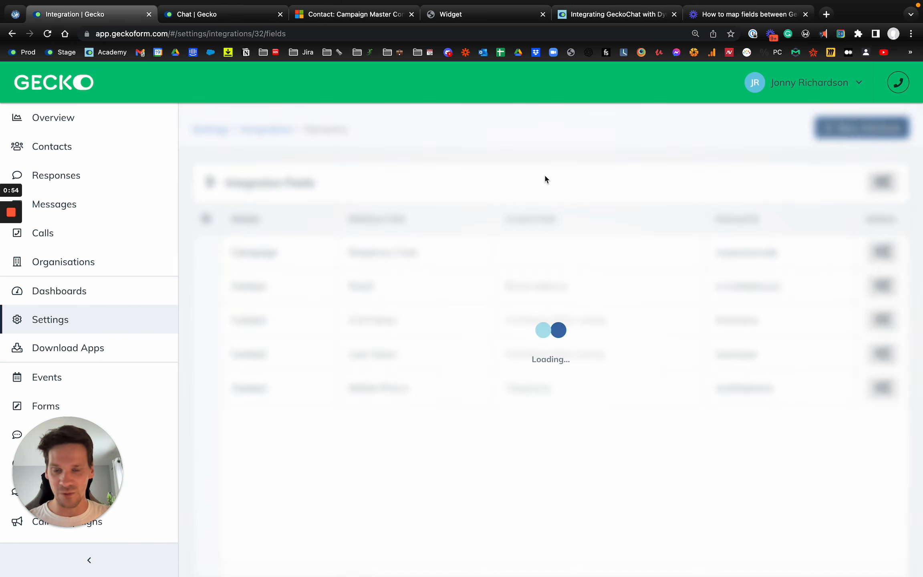
- Select the Dynamics attribute Preferred Method of Contact
left_click(472, 192)
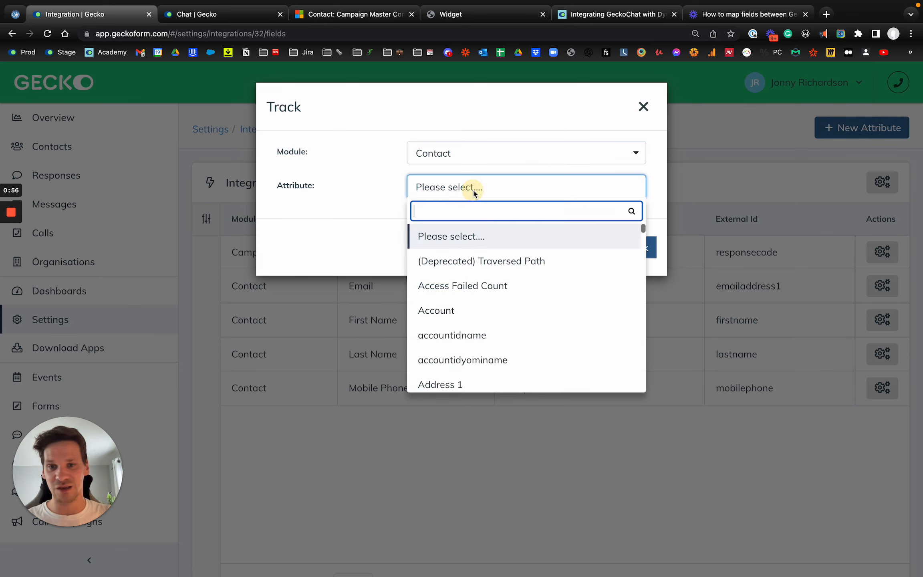
type("Prefer")
key("BackSpace")
key("BackSpace")
key("BackSpace")
key("BackSpace")
key("BackSpace")
key("BackSpace")
type("Method of")
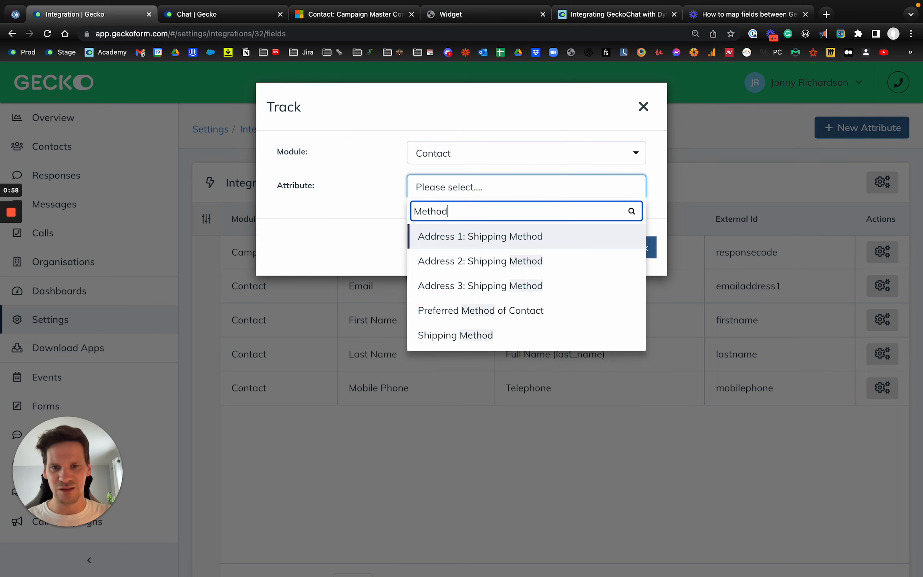
key("BackSpace")
key("BackSpace")
key("BackSpace")
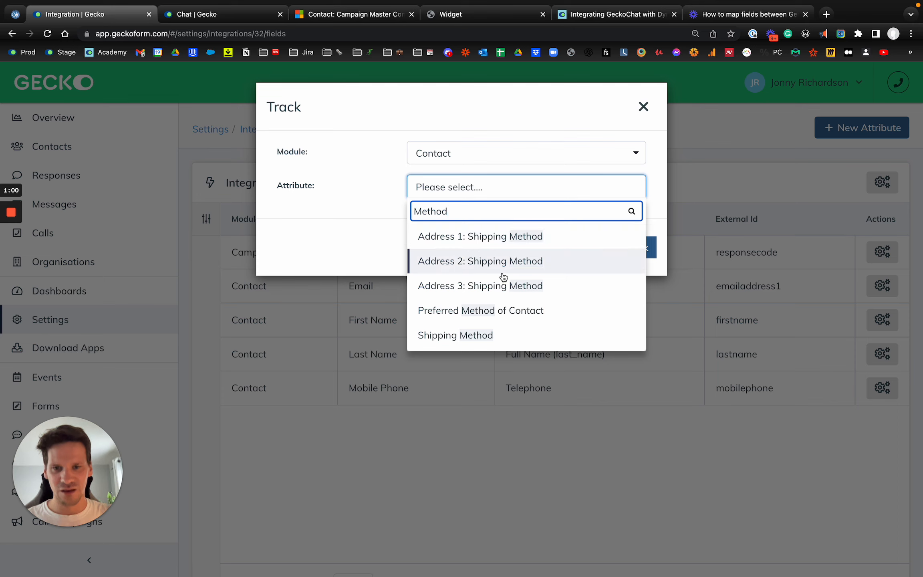
left_click(490, 314)
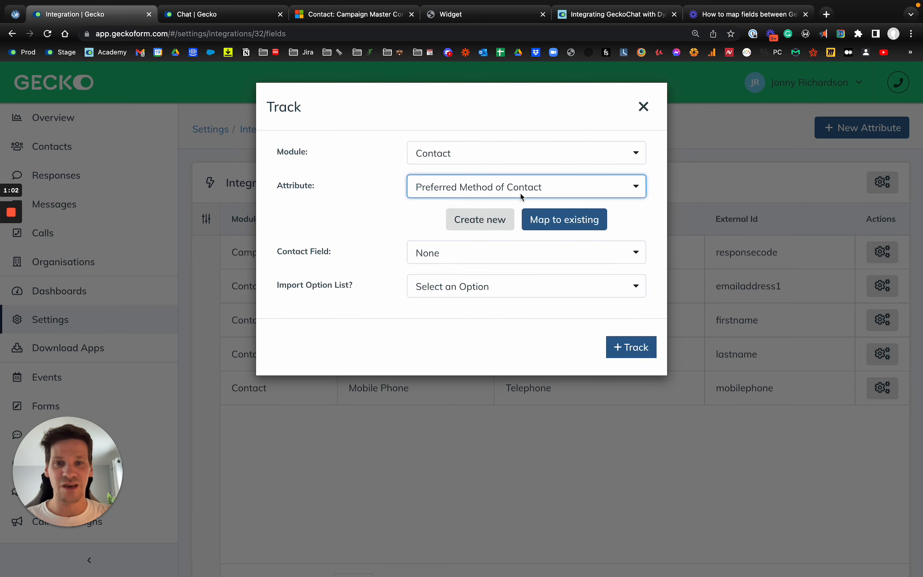
- Make it a new contact field of type Dropdown (single choice)
left_click(487, 256)
left_click(400, 220)
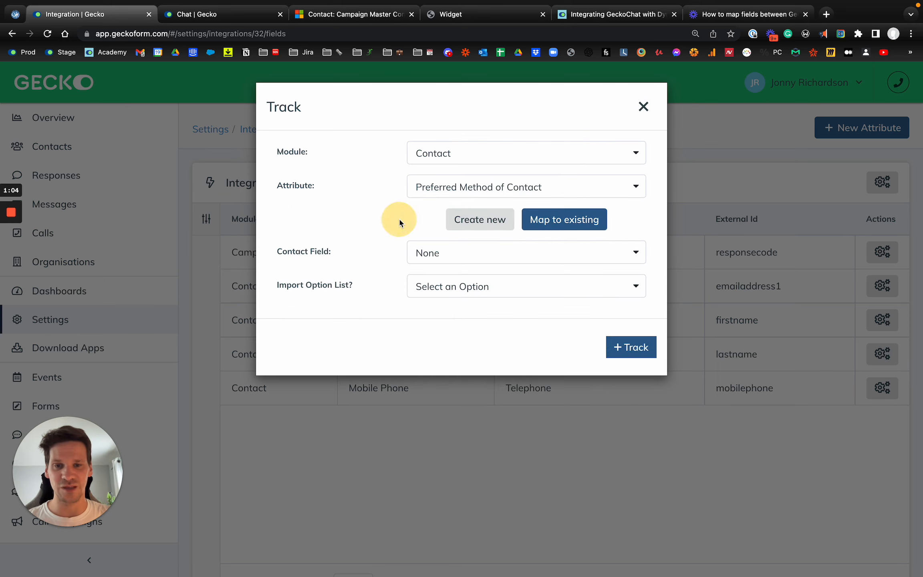
left_click(475, 230)
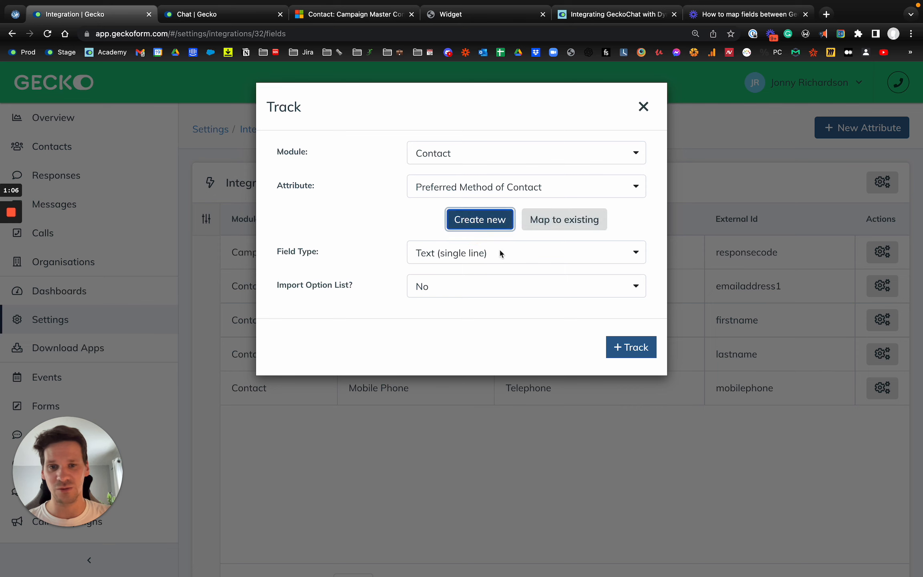
left_click(500, 253)
scroll(483, 417, "down", 2)
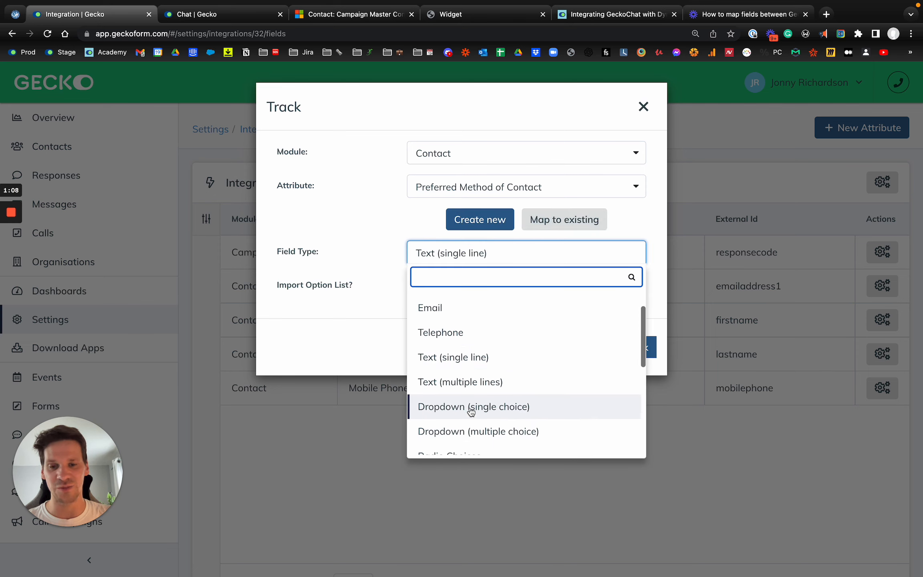
left_click(492, 407)
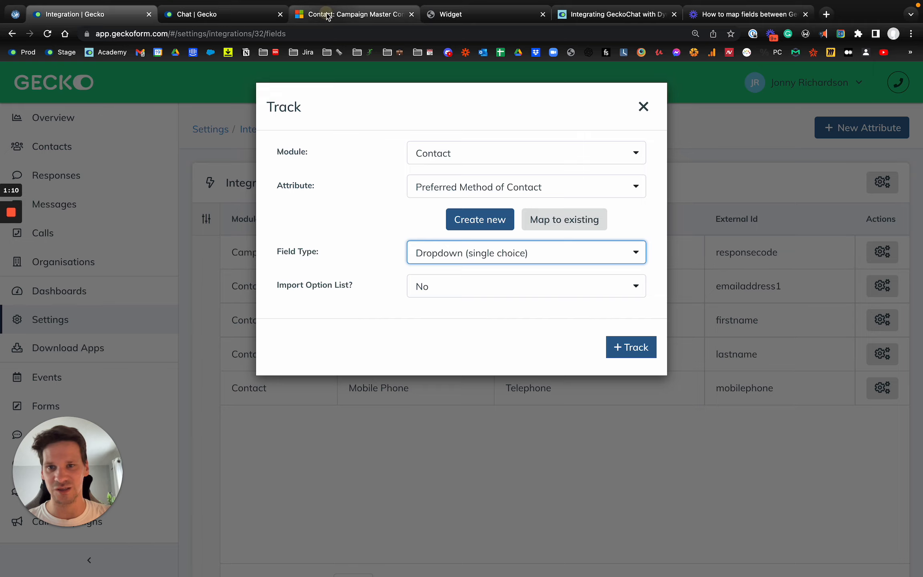
- Set Import Option List to Yes and track the field
left_click(344, 14)
left_click(105, 14)
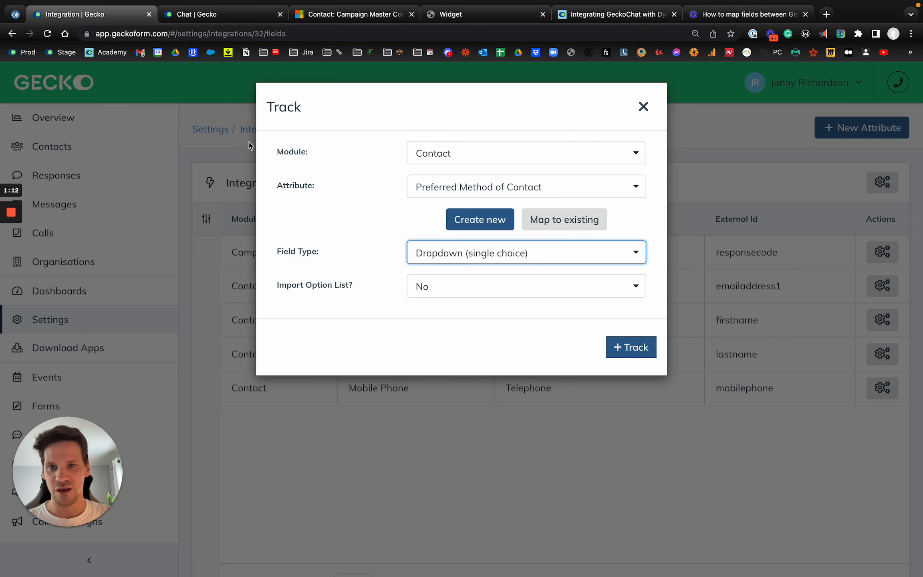
left_click(506, 294)
left_click(468, 357)
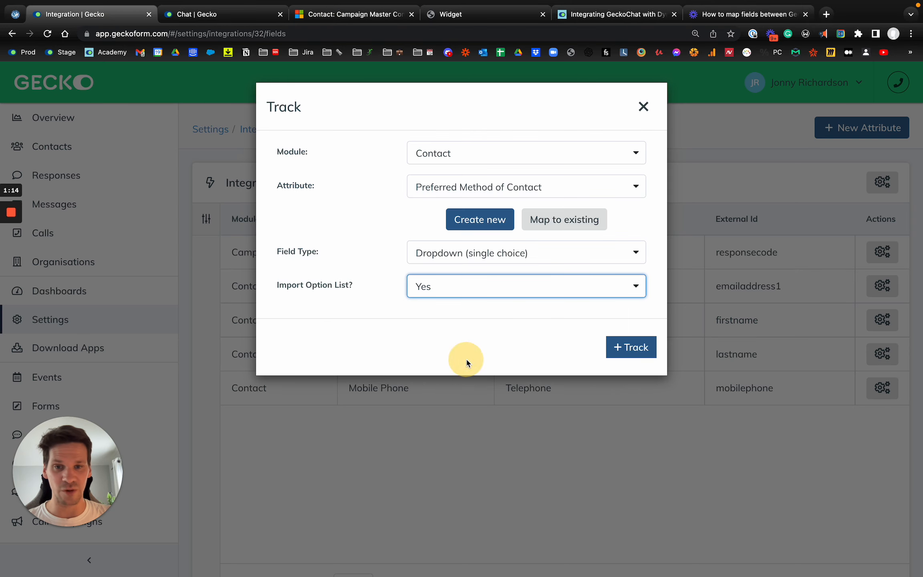
left_click(634, 346)
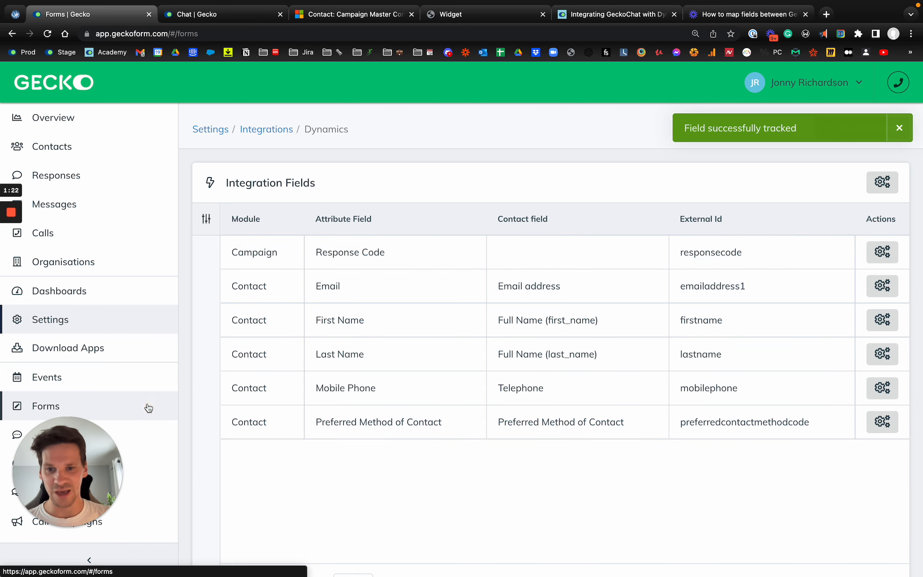
- Reopen the form, add Preferred Method of Contact below Telephone, then open Full Name settings
left_click(148, 406)
left_click(491, 258)
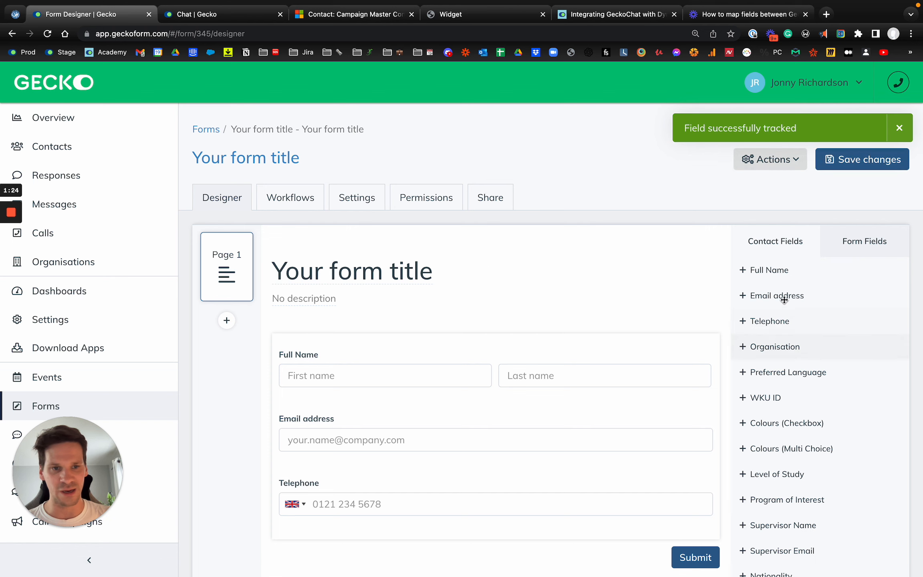
scroll(824, 449, "down", 10)
left_click(803, 569)
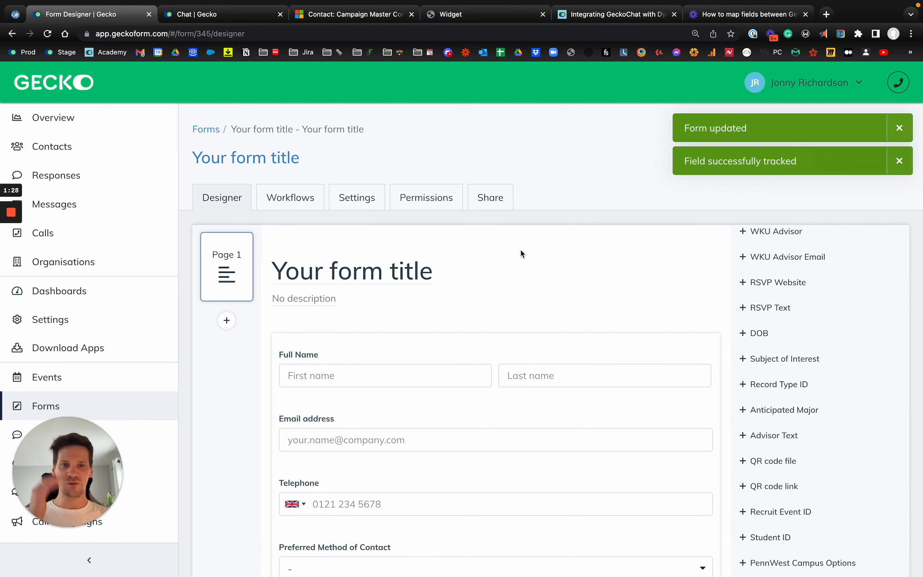
scroll(520, 249, "down", 3)
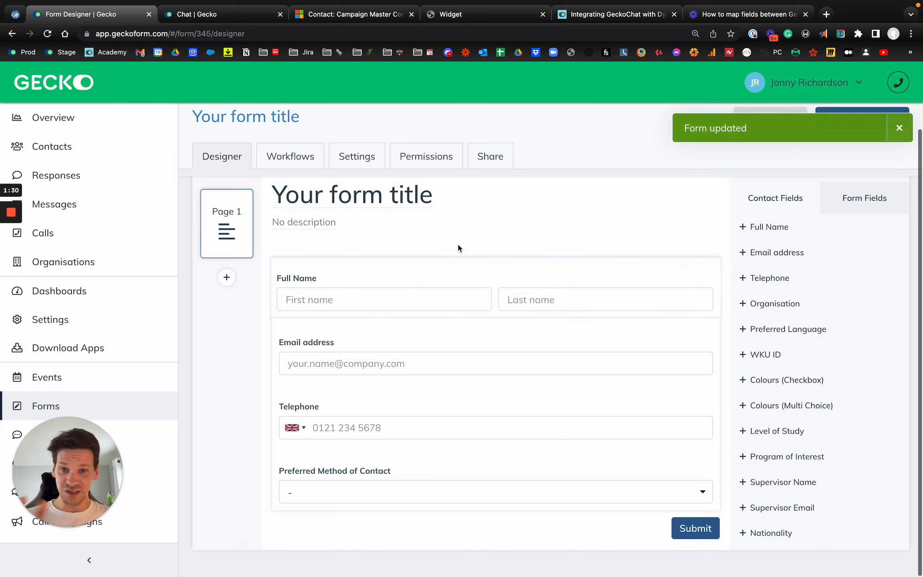
left_click(420, 294)
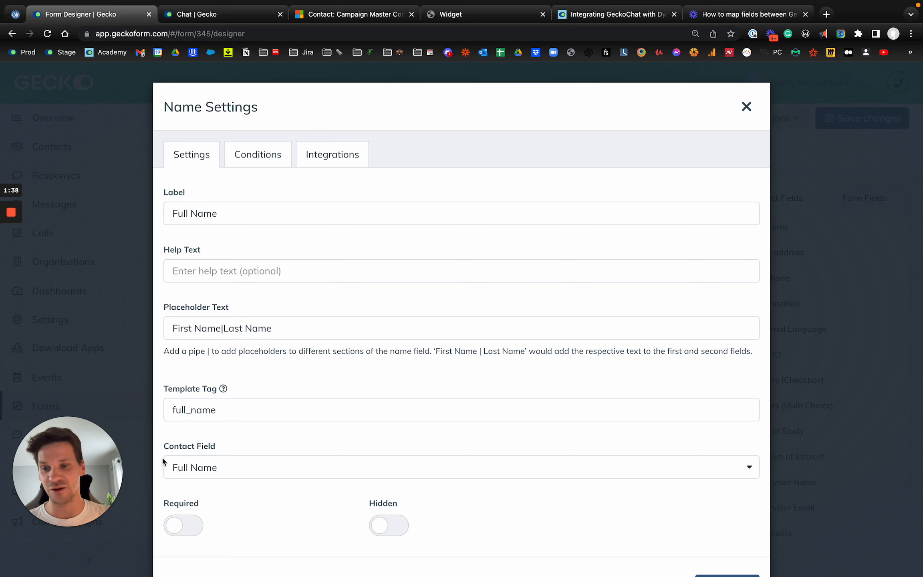
- Review the Dynamics integration field mappings, then reopen the 'Your form title' form
key("Escape")
left_click(82, 321)
type("integ")
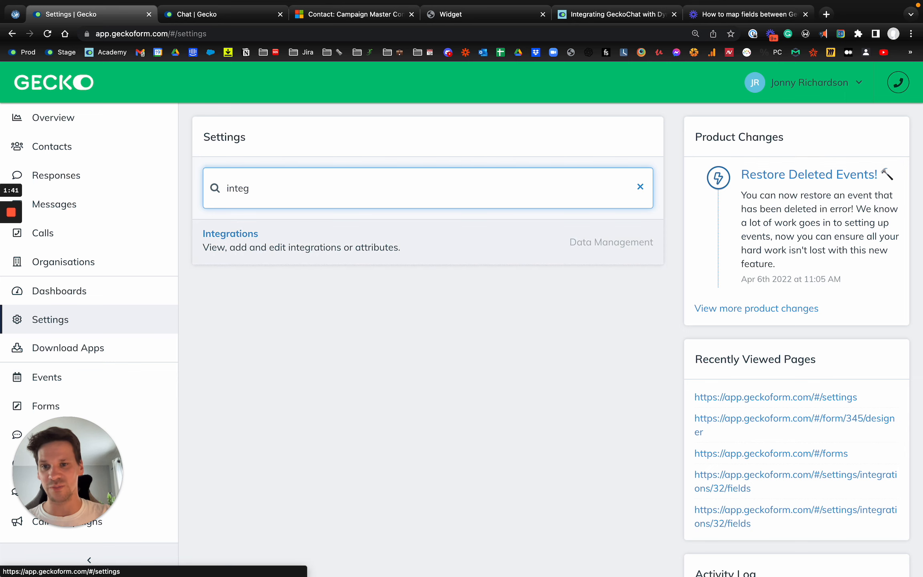
left_click(231, 236)
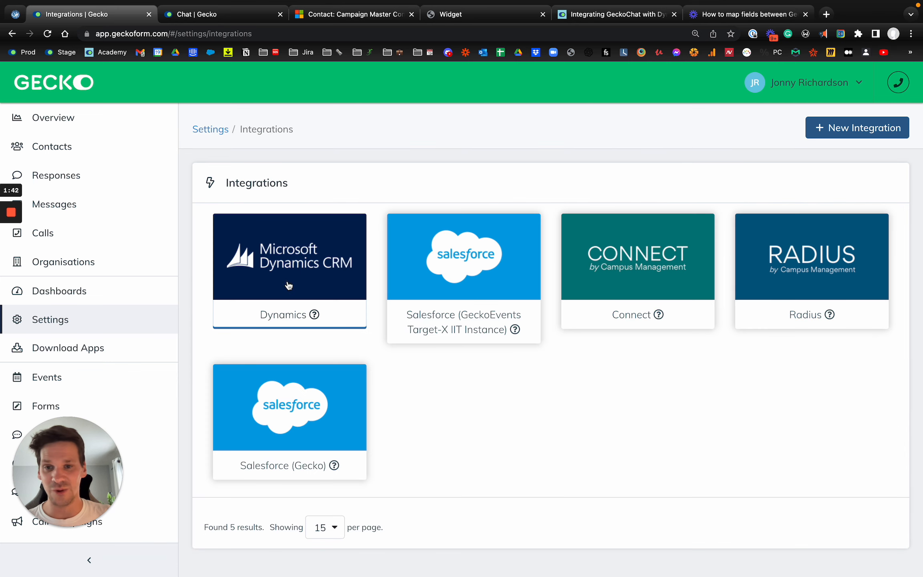
left_click(287, 280)
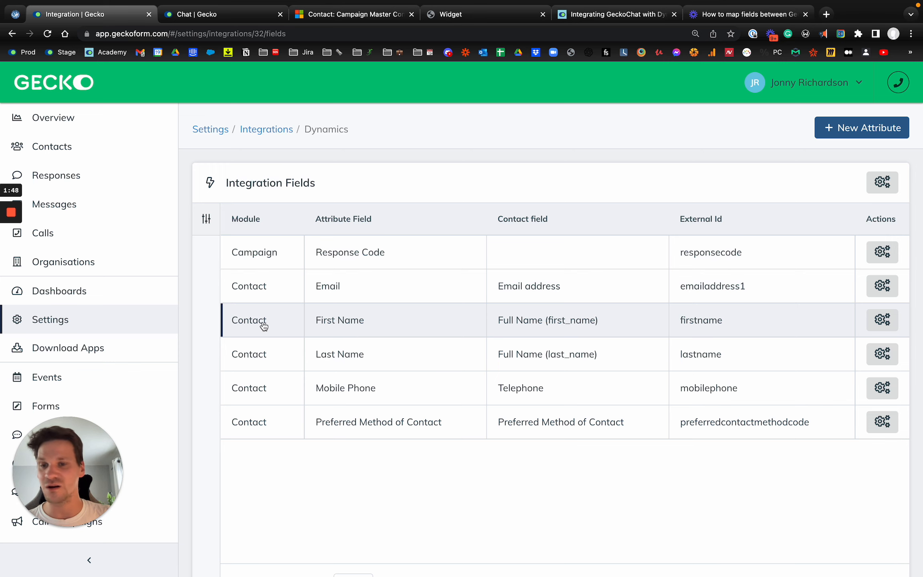
left_click(128, 406)
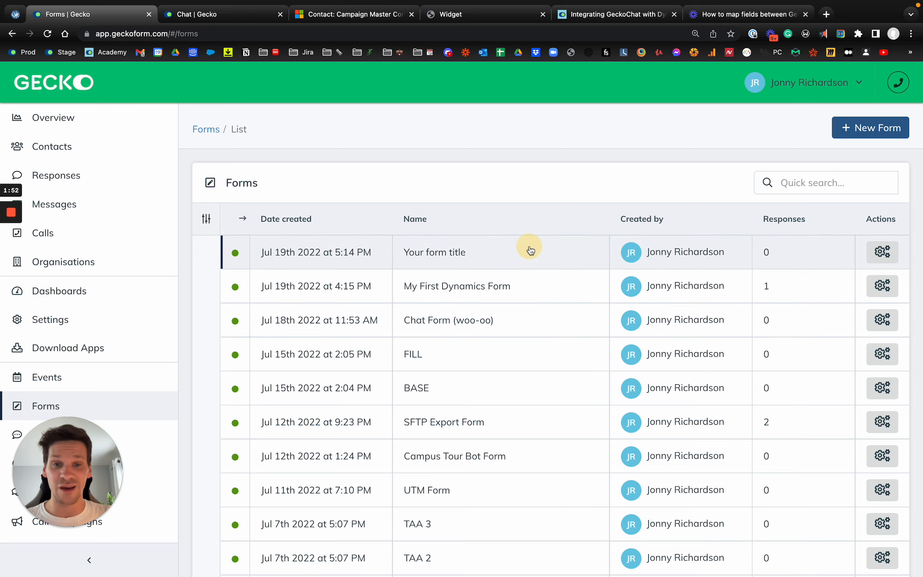
left_click(530, 251)
- Check that the Telephone field's Dynamics Field mapping is Mobile Phone
left_click(877, 199)
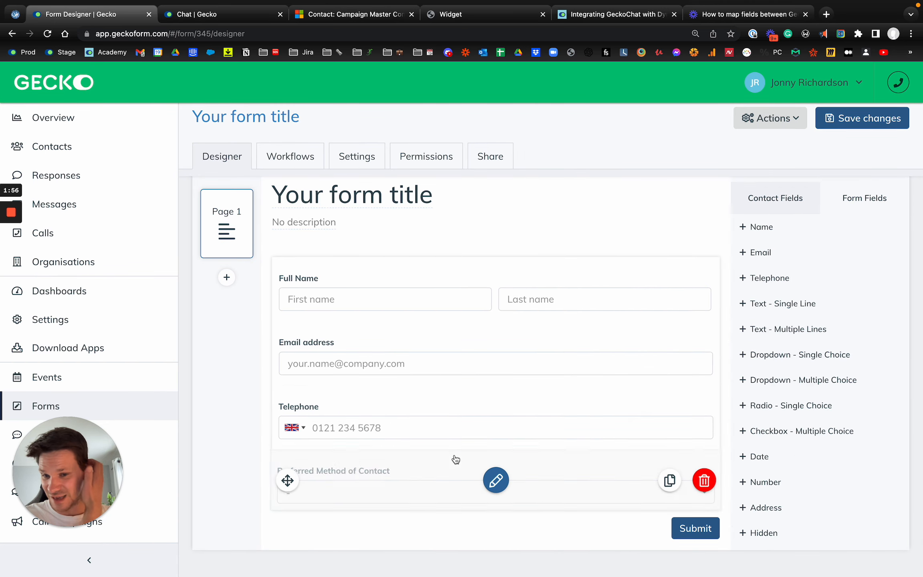
left_click(429, 424)
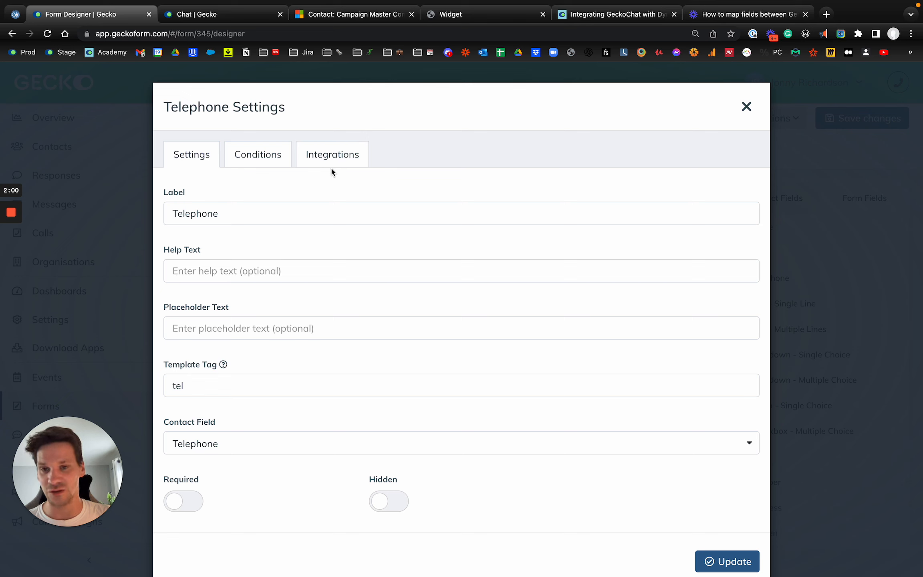
left_click(337, 156)
left_click(239, 443)
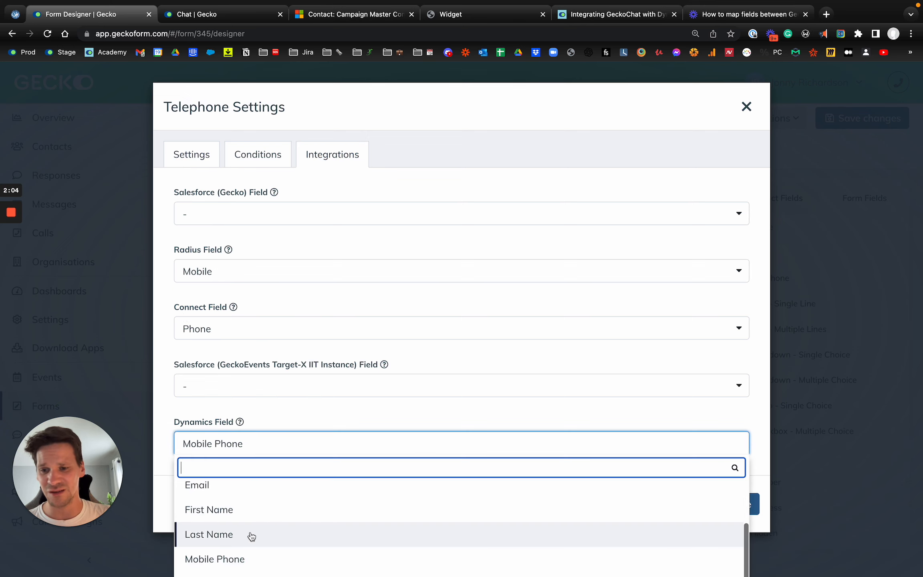
scroll(266, 505, "up", 1)
scroll(272, 525, "down", 1)
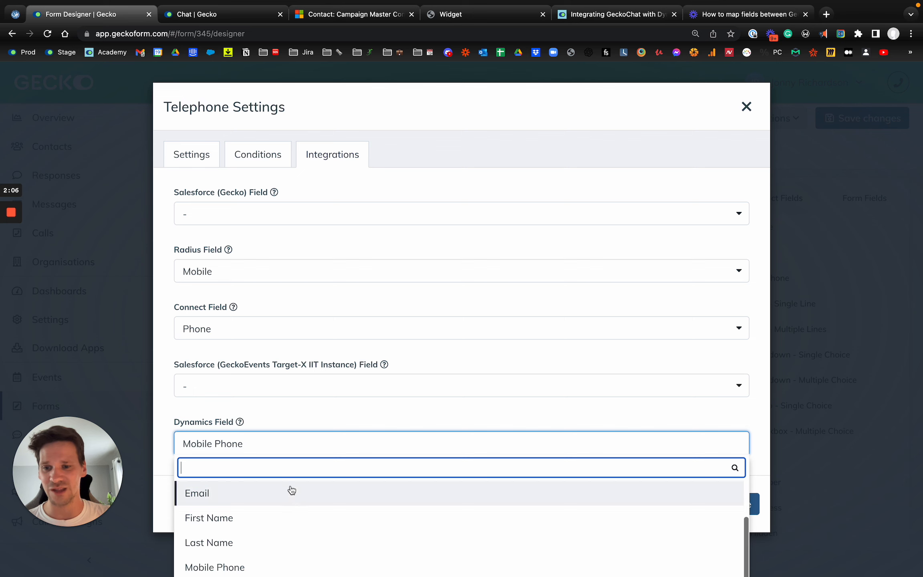
- Save the form and open its settings
left_click(746, 108)
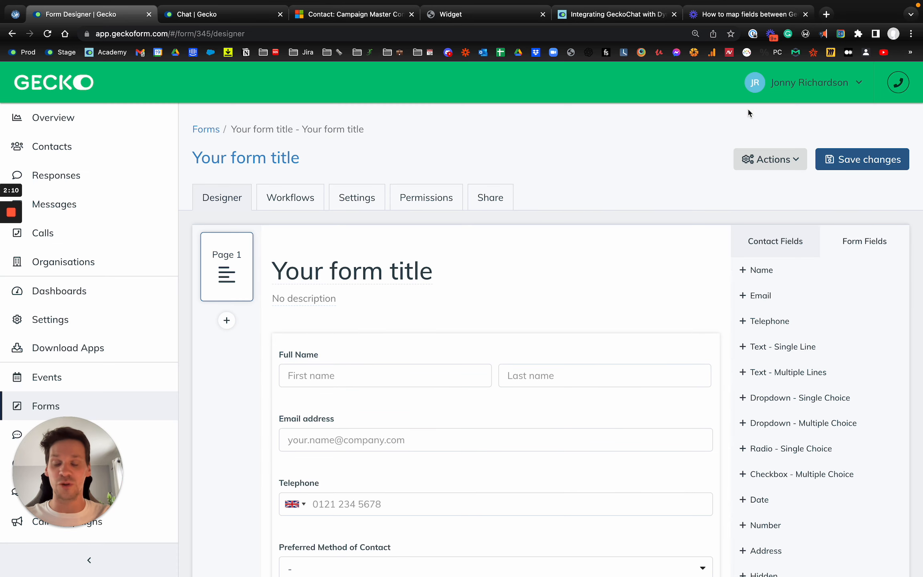
left_click(833, 163)
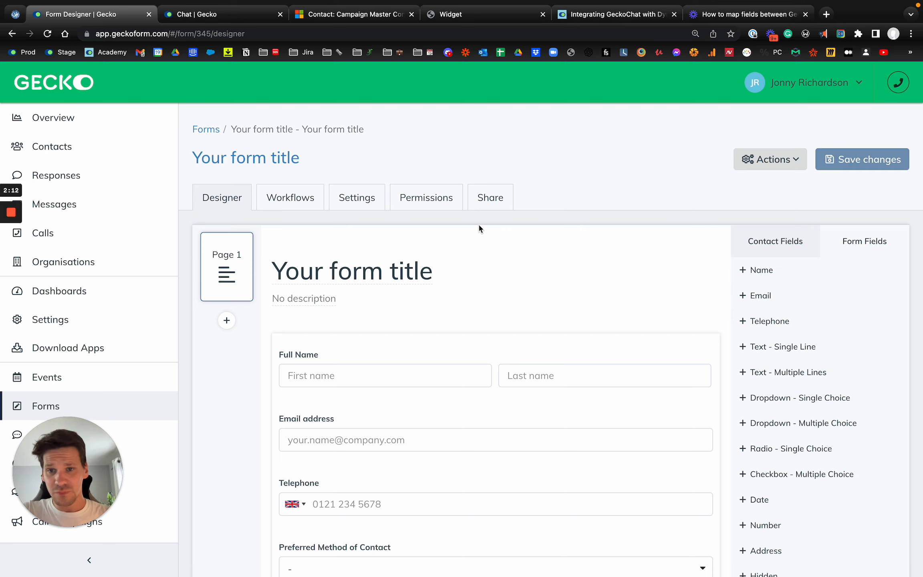
left_click(357, 198)
- Set Dynamics to Sync automatically in the form's integration settings and save
left_click(277, 426)
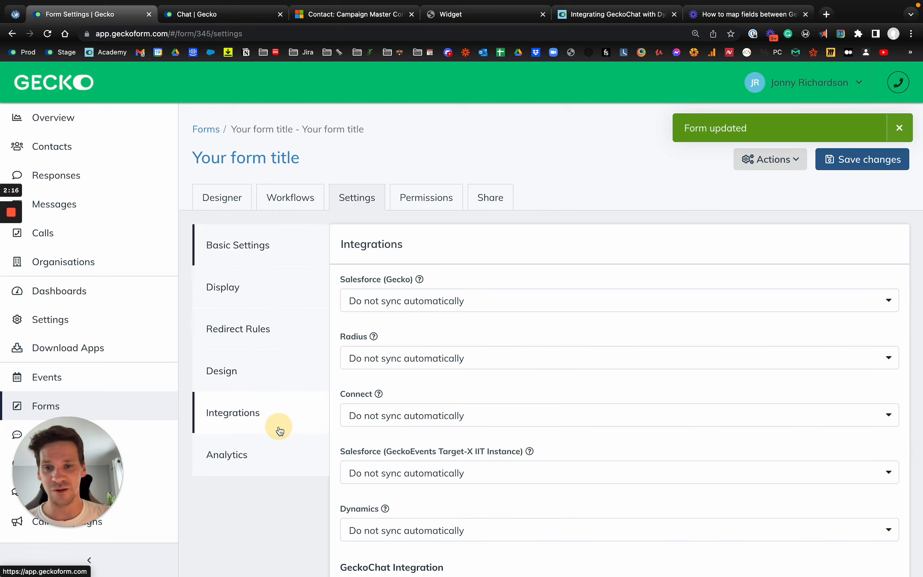
scroll(428, 364, "down", 2)
left_click(405, 426)
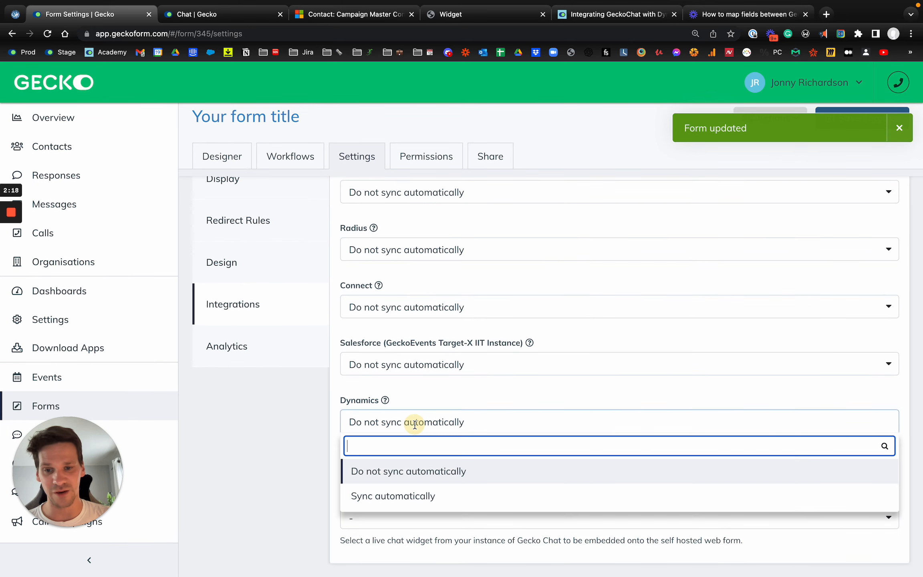
left_click(416, 504)
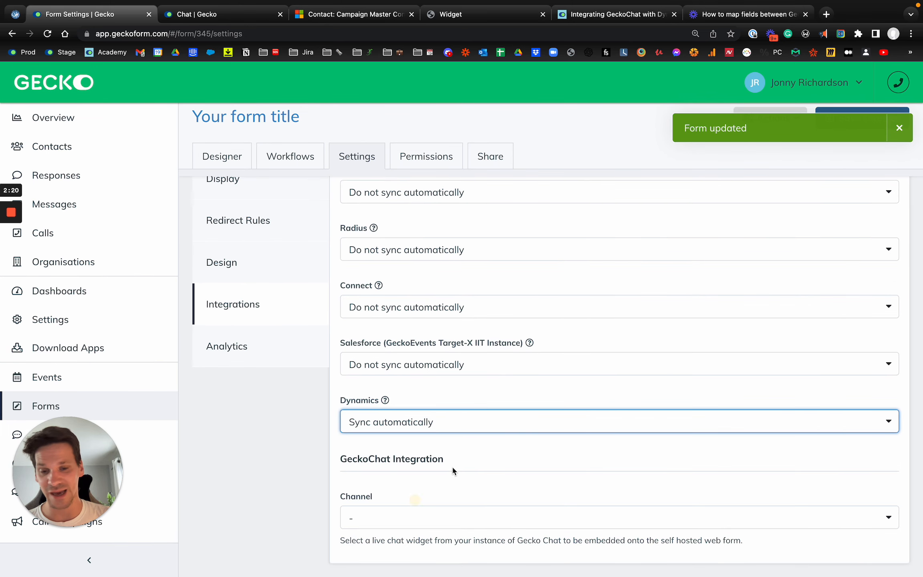
left_click(524, 409)
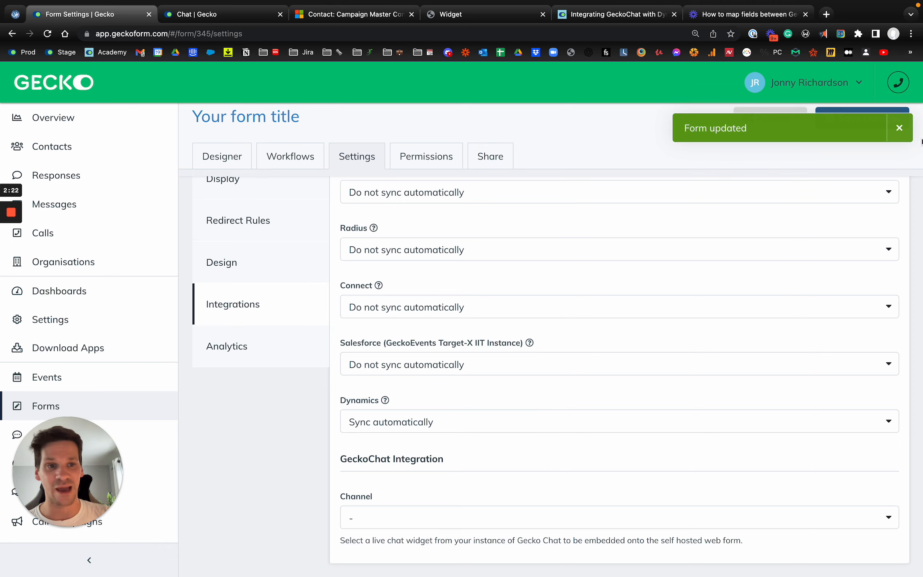
left_click(894, 117)
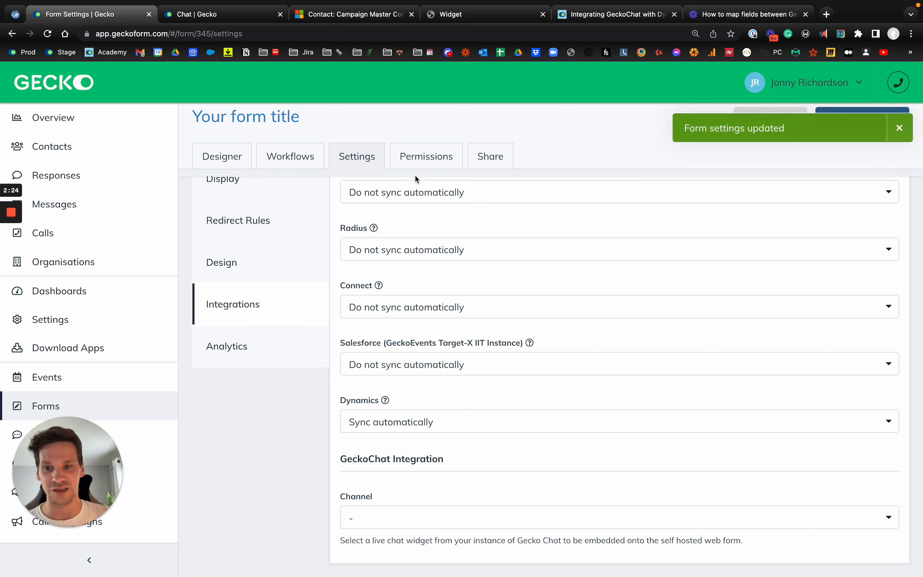
- Set Dynamics back to Do not sync automatically and save again
left_click(311, 166)
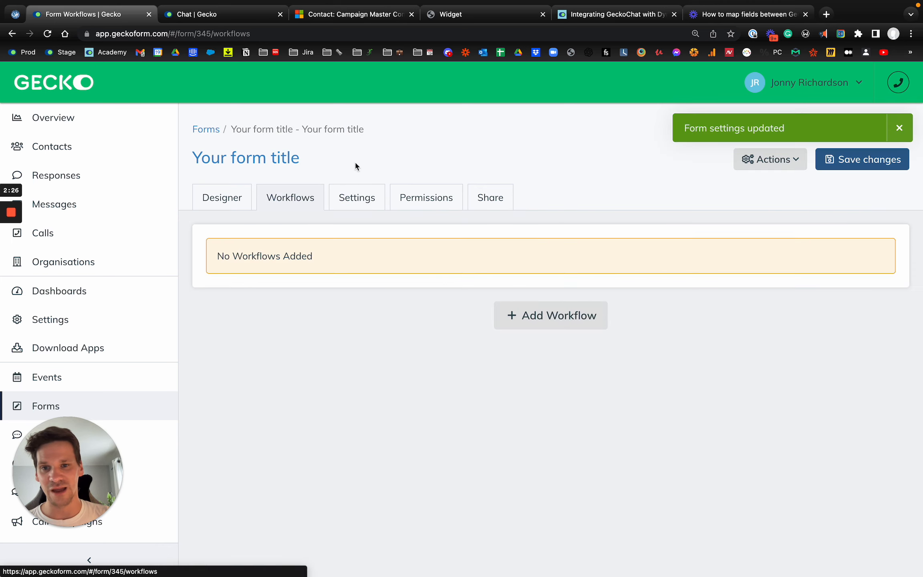
left_click(355, 198)
left_click(267, 423)
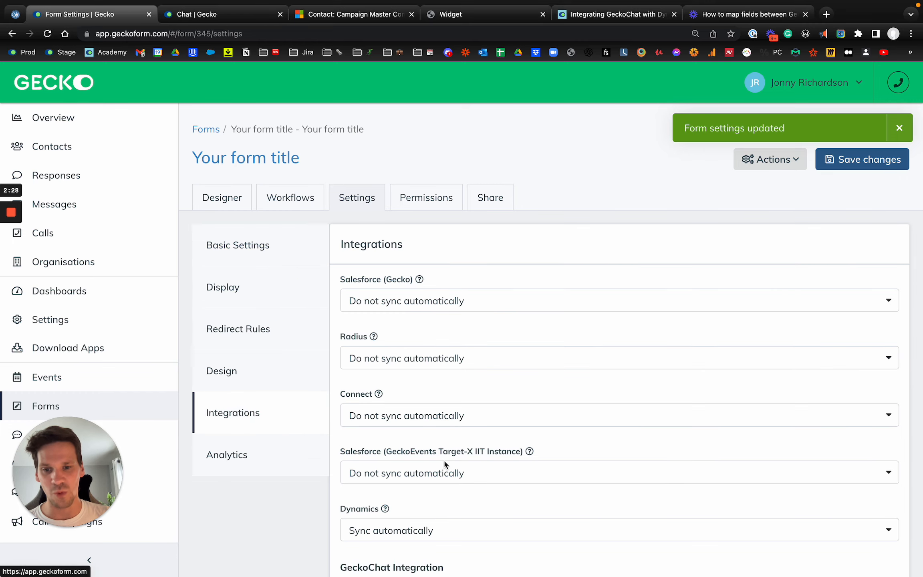
scroll(424, 461, "down", 3)
left_click(367, 421)
left_click(388, 468)
scroll(389, 469, "up", 5)
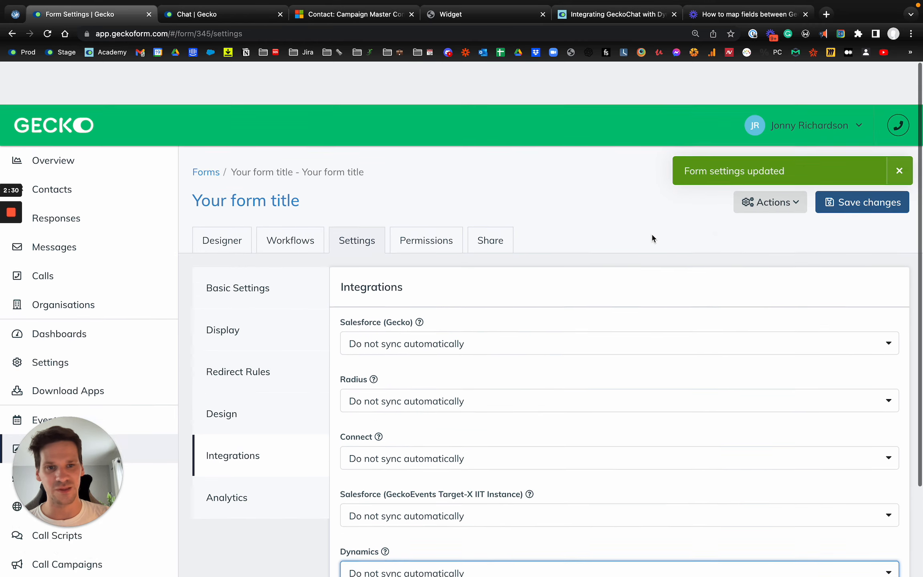
left_click(865, 160)
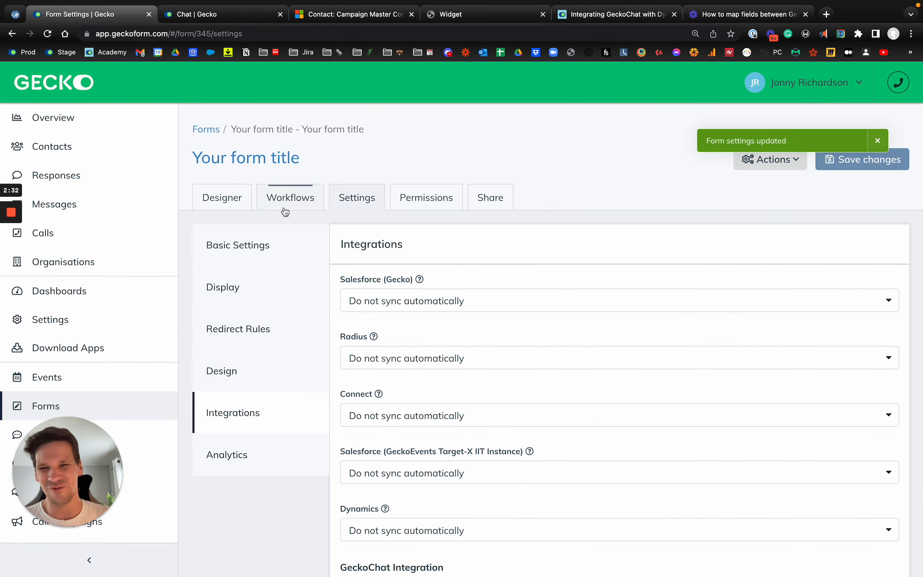
- Place a Radio - Single Choice field above Full Name at the top of the form
left_click(235, 205)
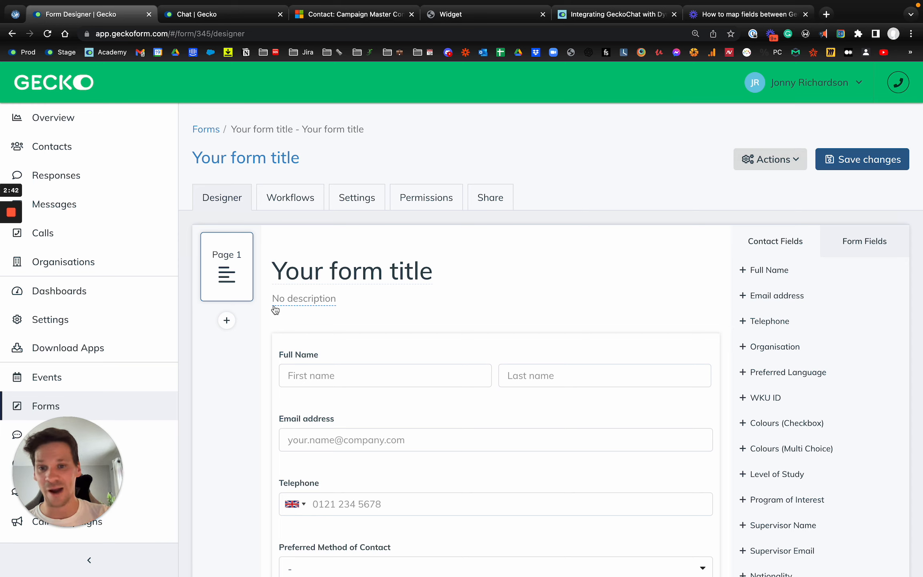
left_click(884, 242)
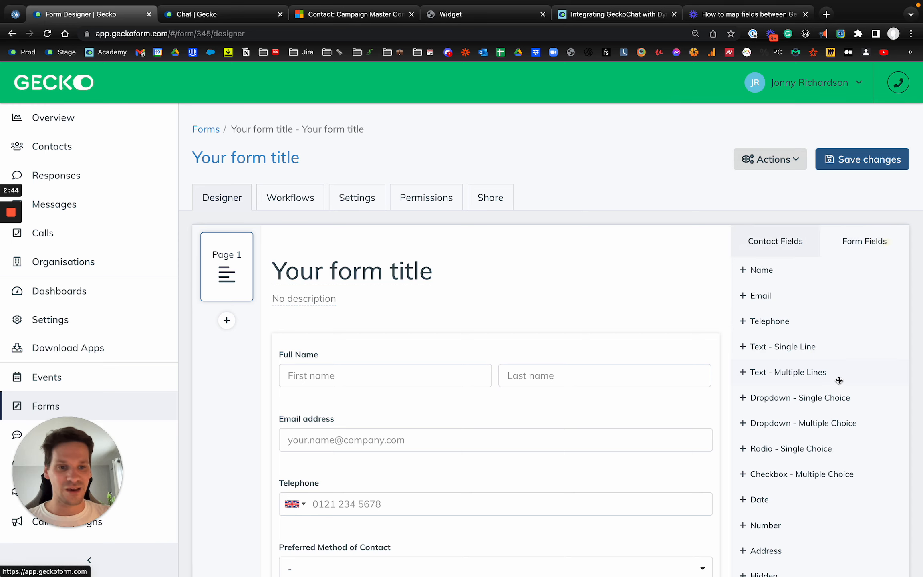
left_click_drag(822, 456, 299, 350)
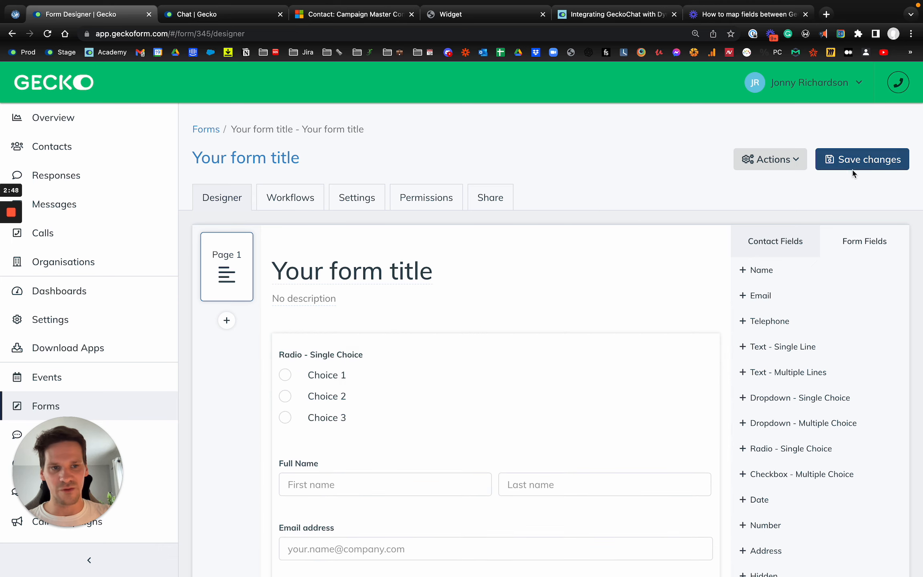
- Label the radio question 'Are you a?' with choices Student and Parent, removing Choice 3, and save
left_click(374, 389)
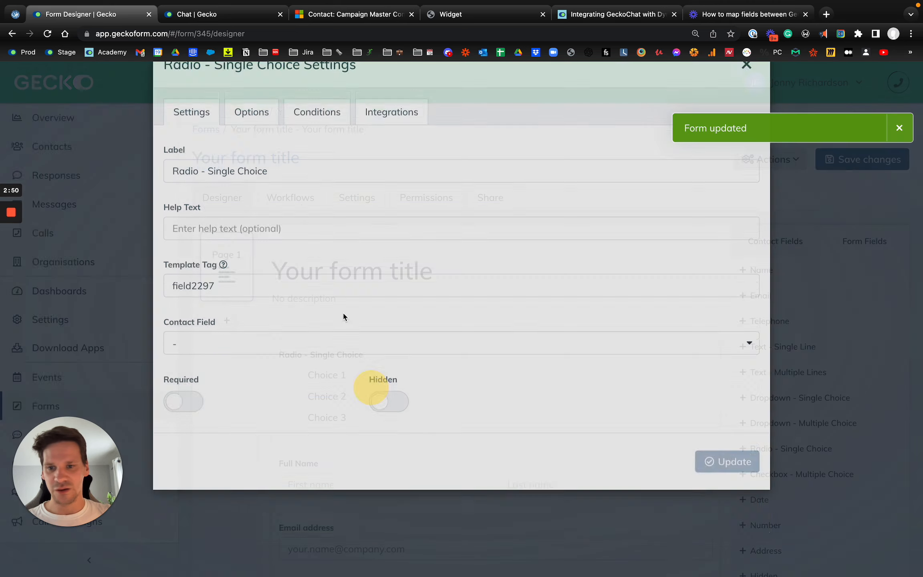
triple_click(278, 216)
type("Are you a?")
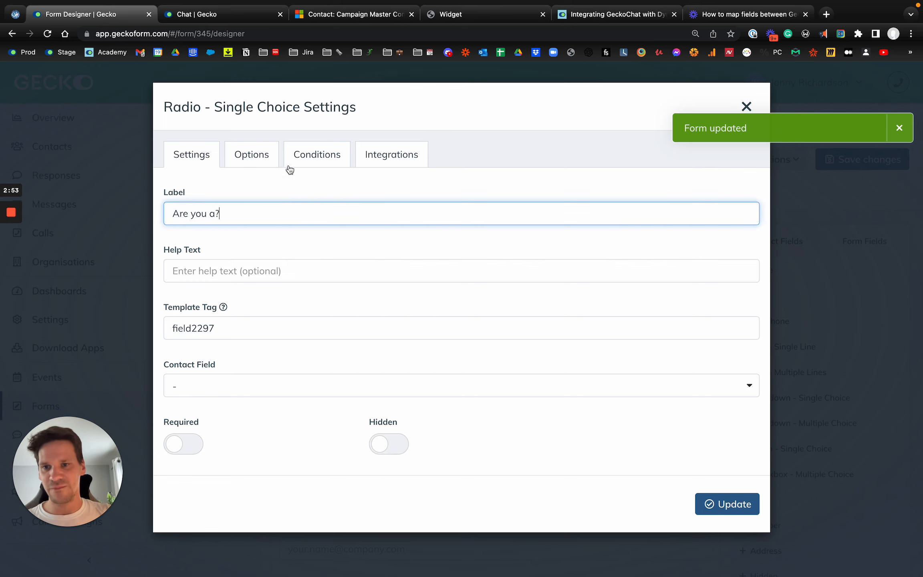
left_click(251, 155)
triple_click(286, 283)
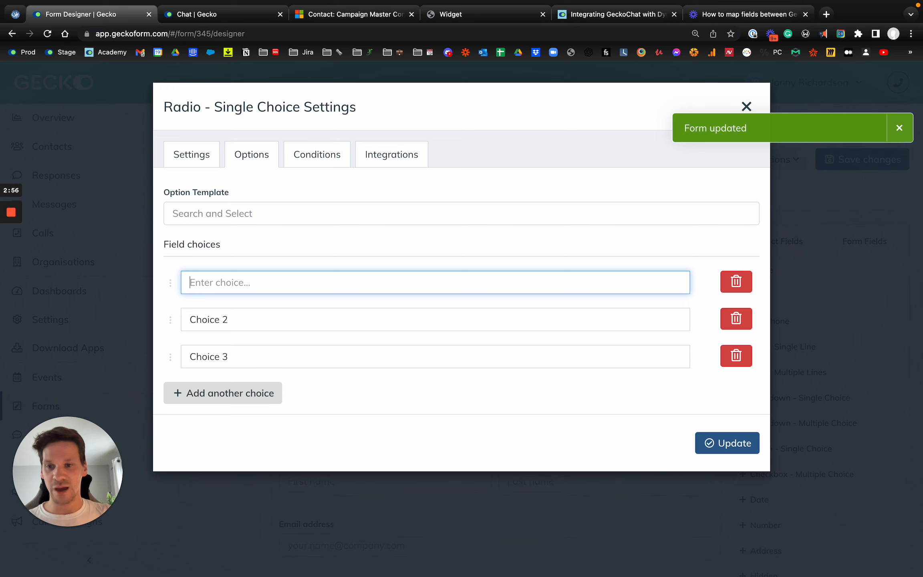
key("Tab")
key("Tab")
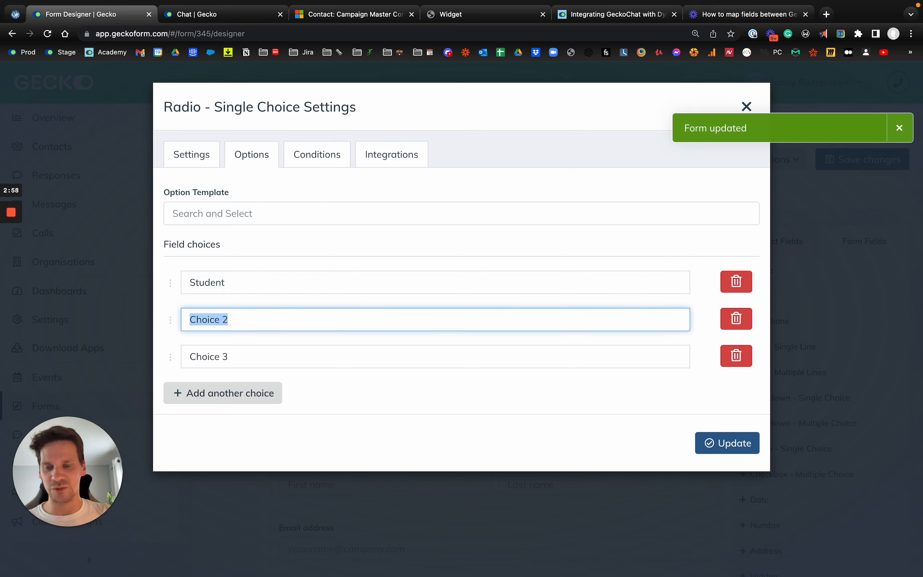
left_click(736, 355)
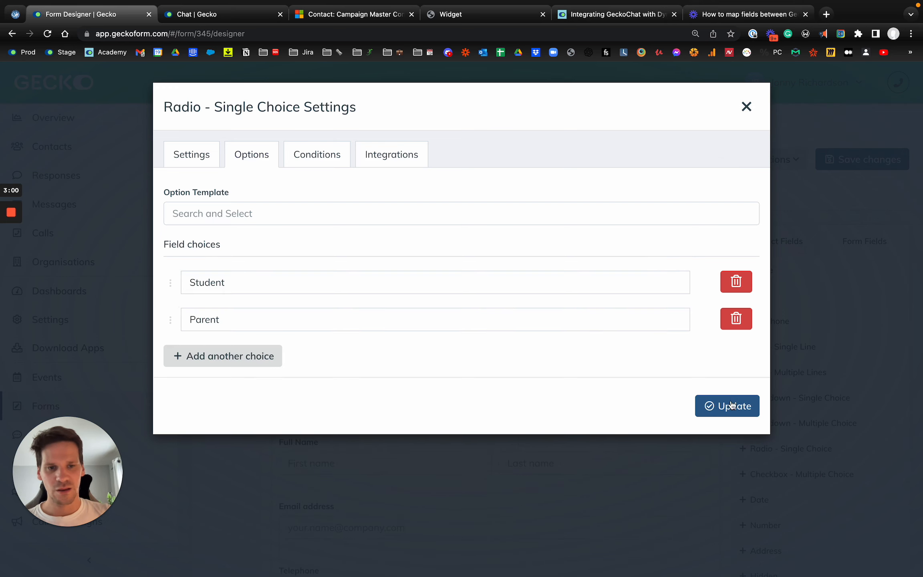
left_click(726, 404)
left_click(863, 163)
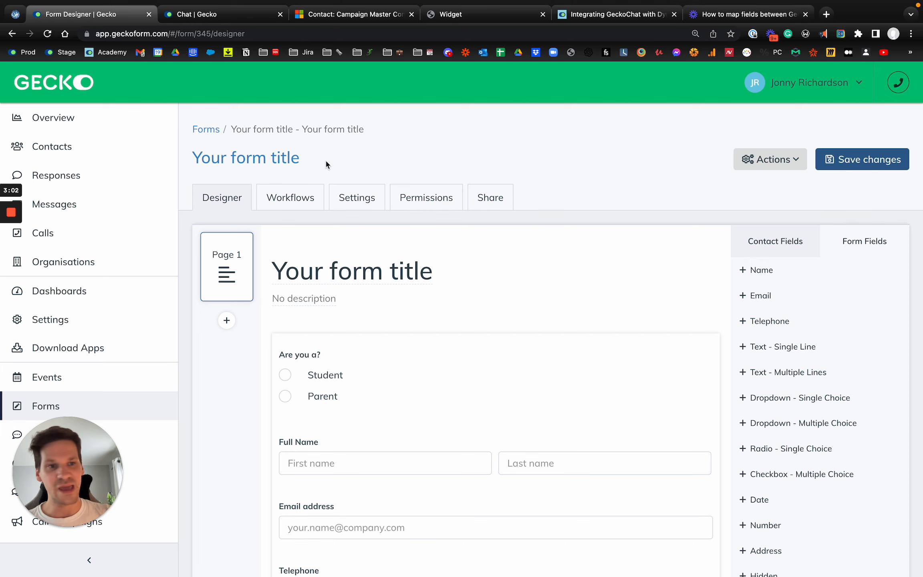
- Create a new workflow with the condition Are you a? equals Student
left_click(301, 199)
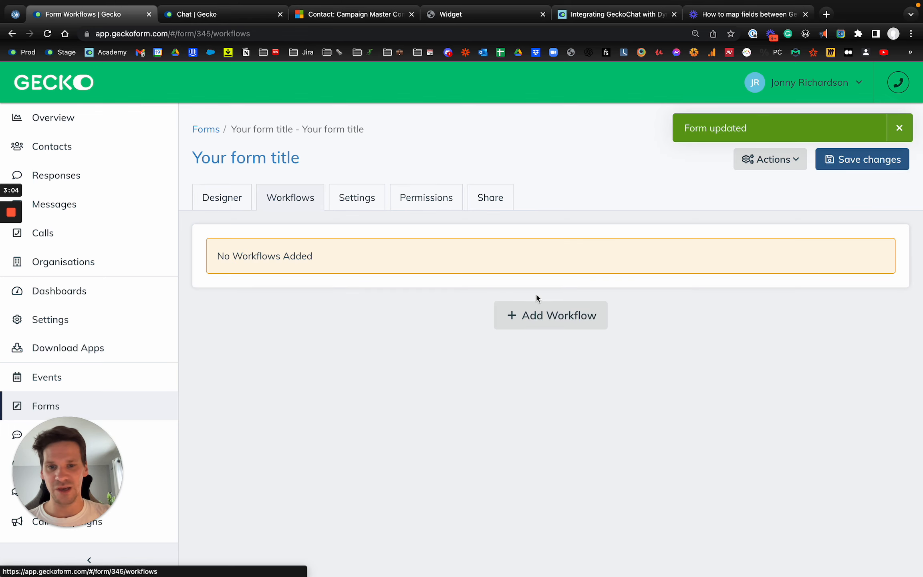
left_click(538, 315)
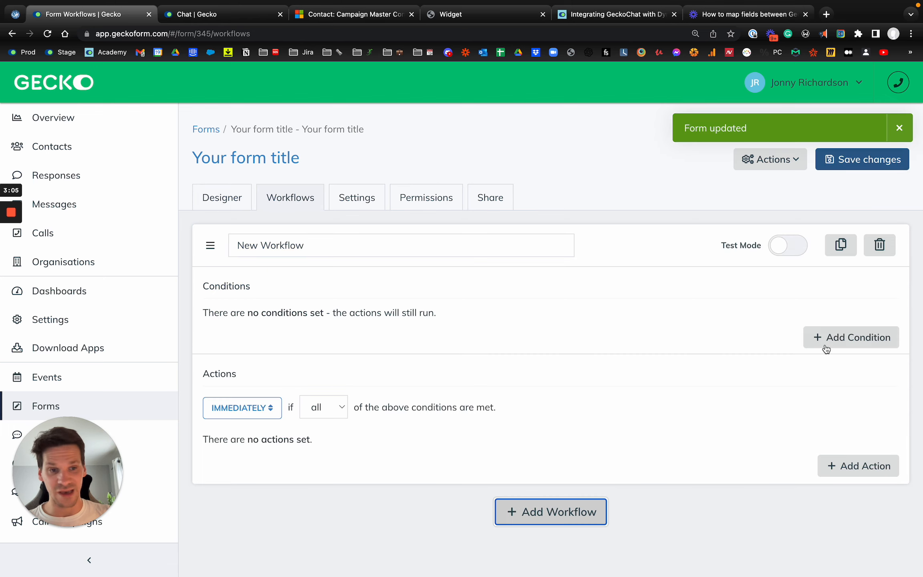
left_click(826, 347)
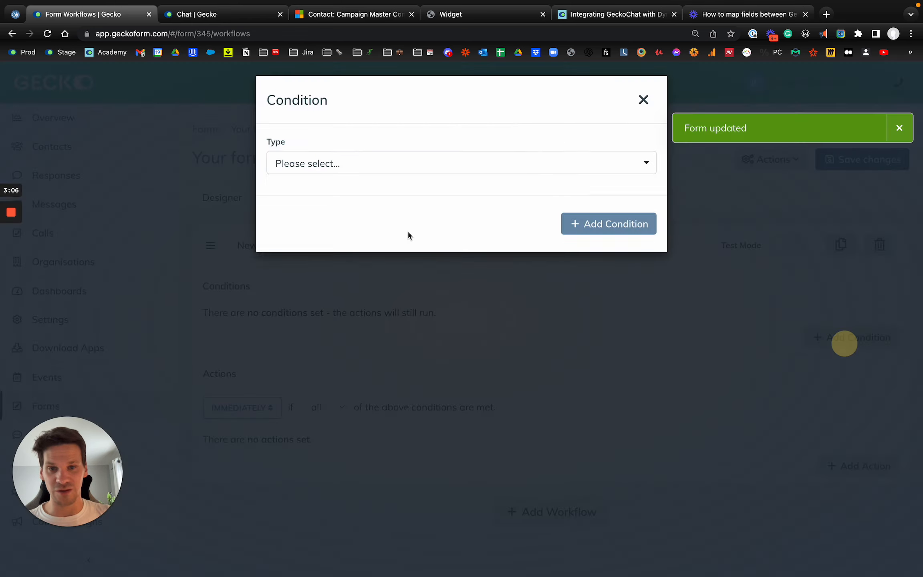
left_click(336, 171)
type("field")
left_click(308, 221)
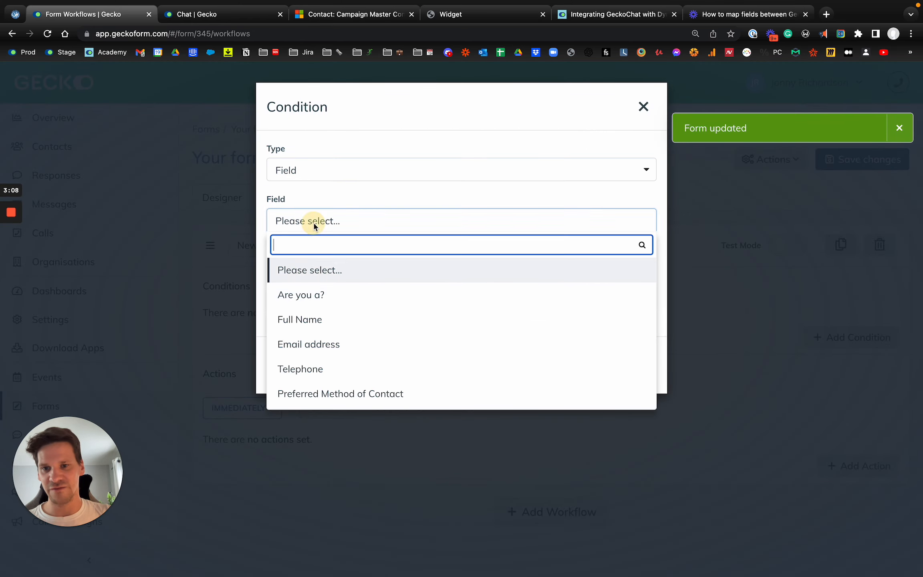
left_click(323, 294)
left_click(358, 259)
left_click(324, 322)
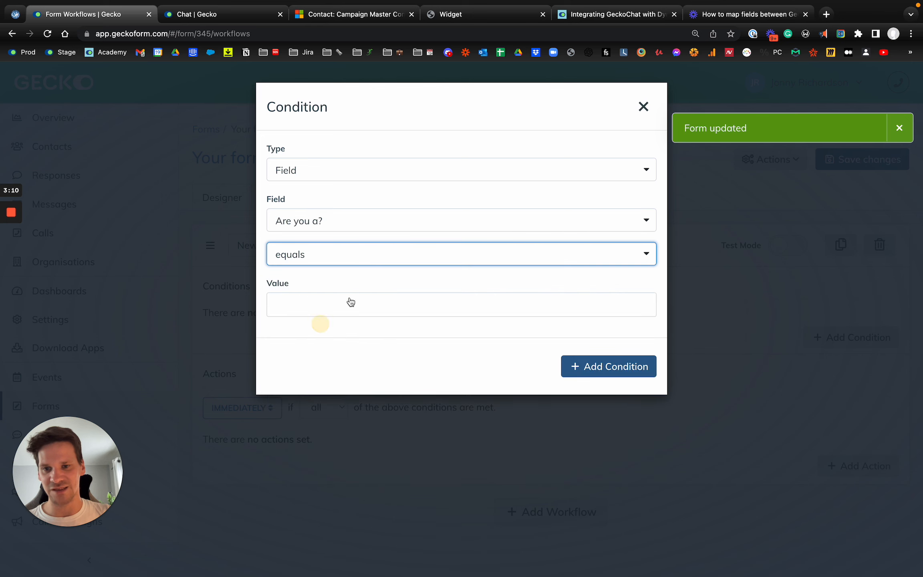
left_click(350, 298)
left_click(330, 330)
left_click(629, 373)
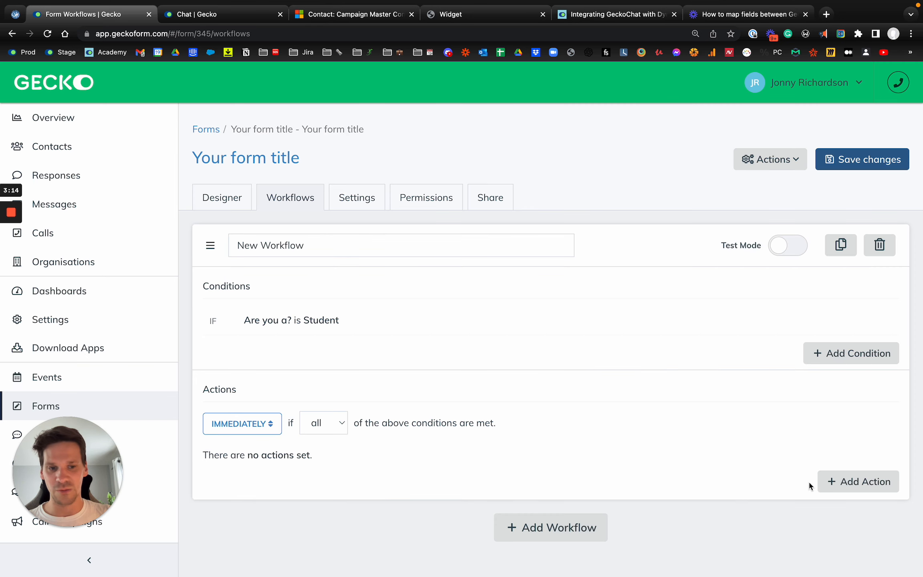
- Add a Sync To CRM action for Dynamics (2022-07-19) and save the workflow
left_click(832, 480)
left_click(324, 169)
type("sync")
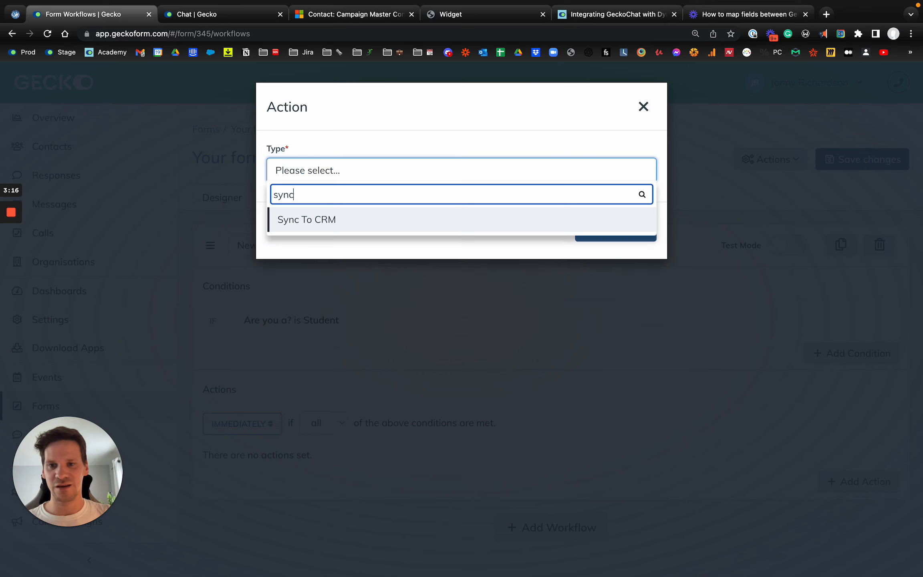
left_click(335, 210)
left_click(319, 218)
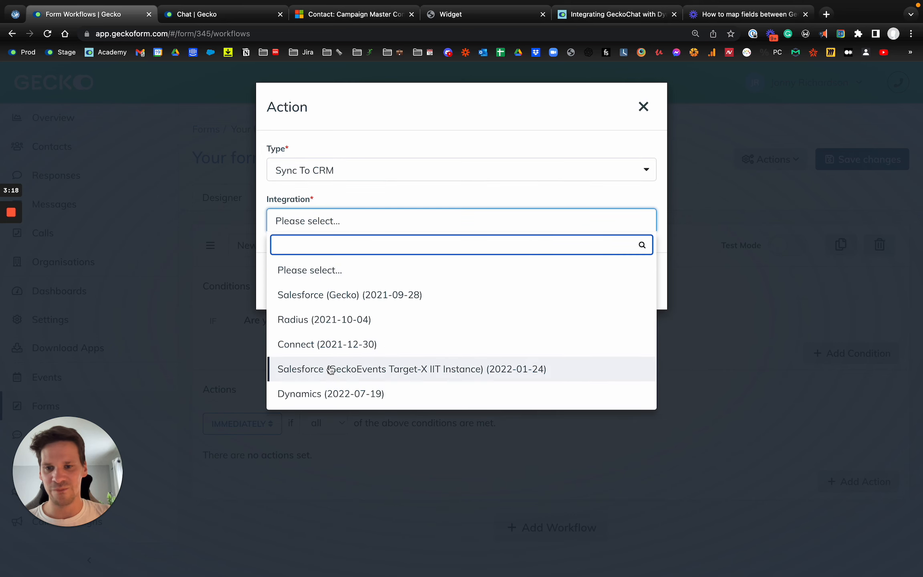
left_click(331, 394)
left_click(587, 286)
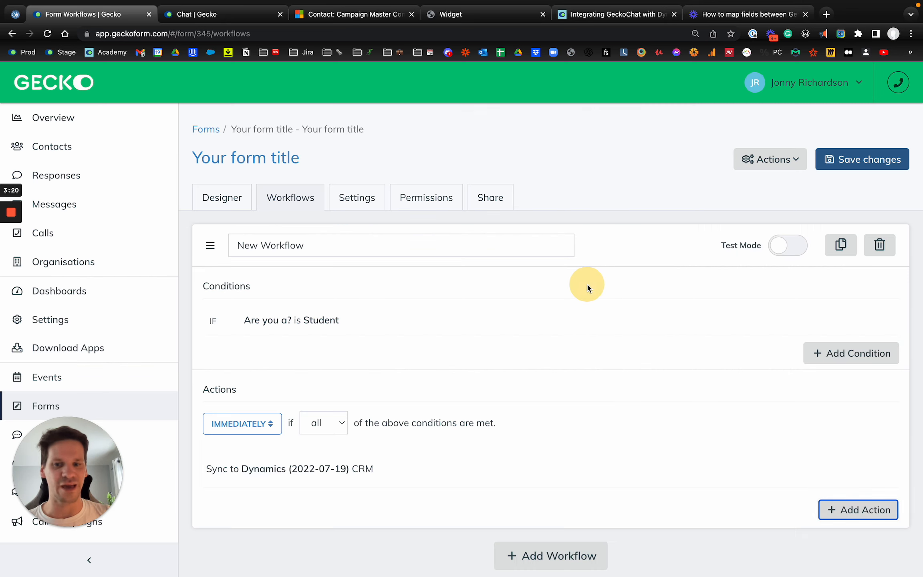
left_click(846, 167)
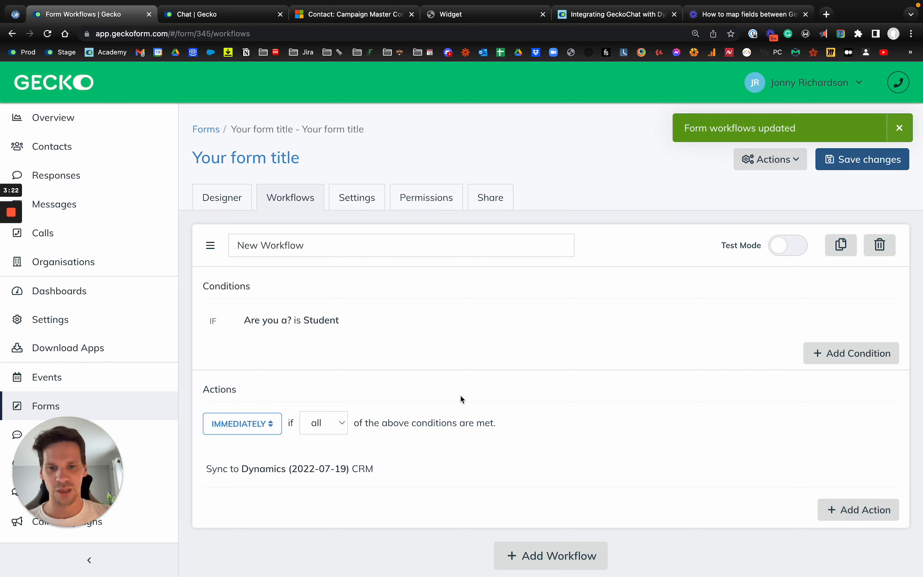
- Add a second workflow and move it to the top of the list
scroll(461, 397, "down", 1)
left_click(547, 550)
left_click_drag(210, 556, 247, 266)
- Save the reordered workflows and add an Email action to Email address using the JR Test template
left_click(873, 166)
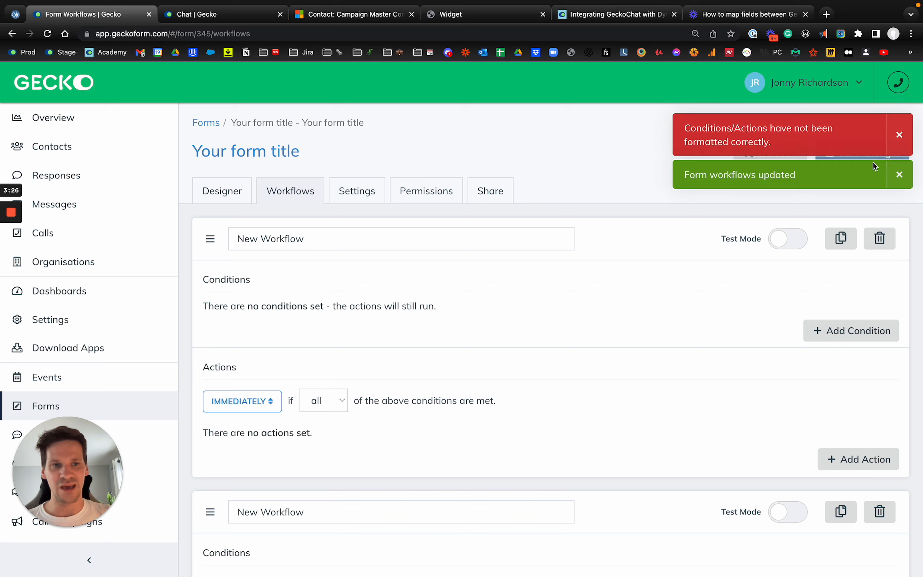
left_click(901, 145)
left_click(875, 461)
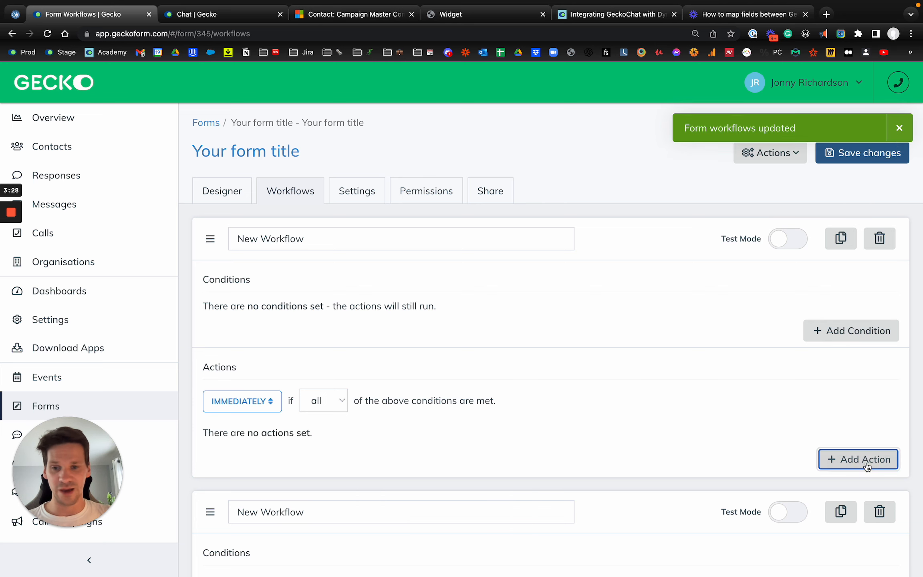
left_click(350, 171)
left_click(308, 249)
left_click(340, 233)
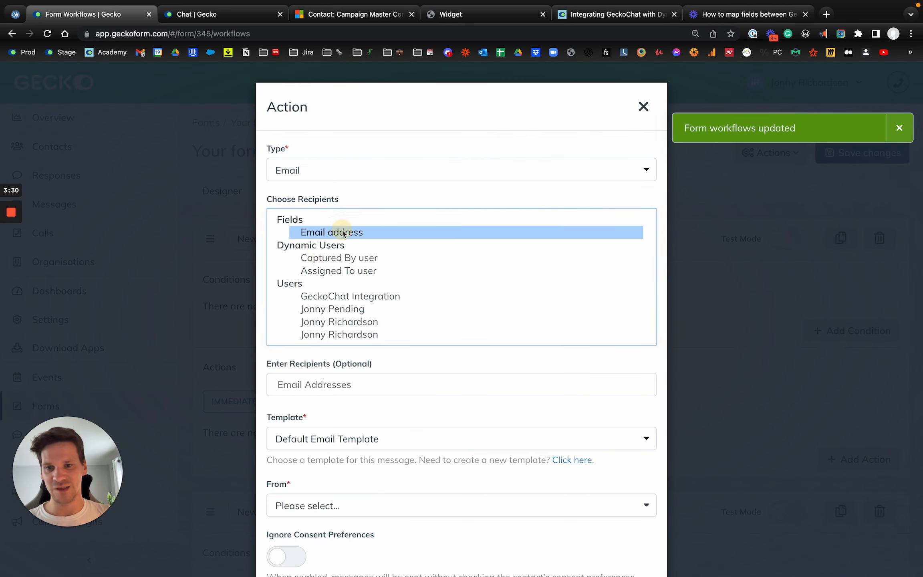
left_click(351, 439)
scroll(380, 385, "down", 3)
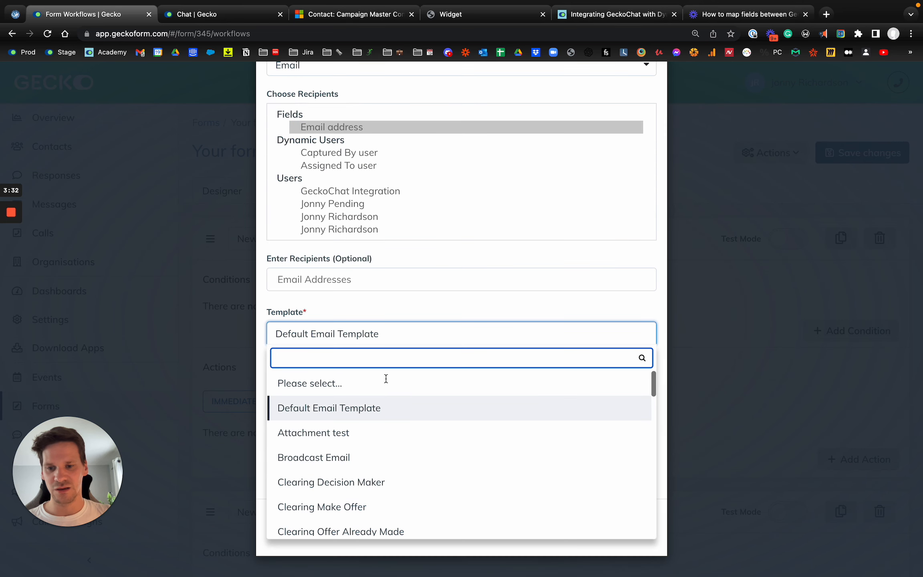
type("test")
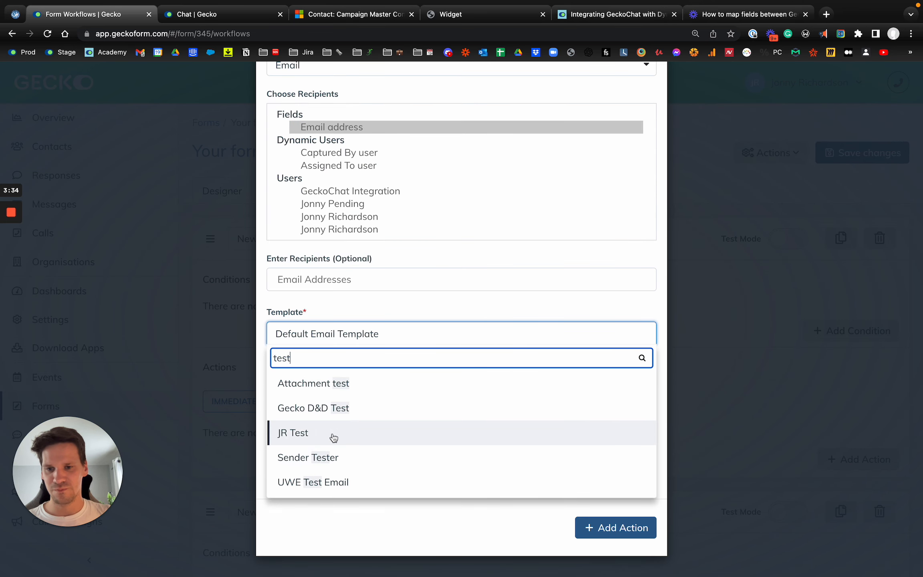
left_click(334, 438)
- Send from Gecko University, ignore consent preferences, add the action and save the workflow
left_click(367, 406)
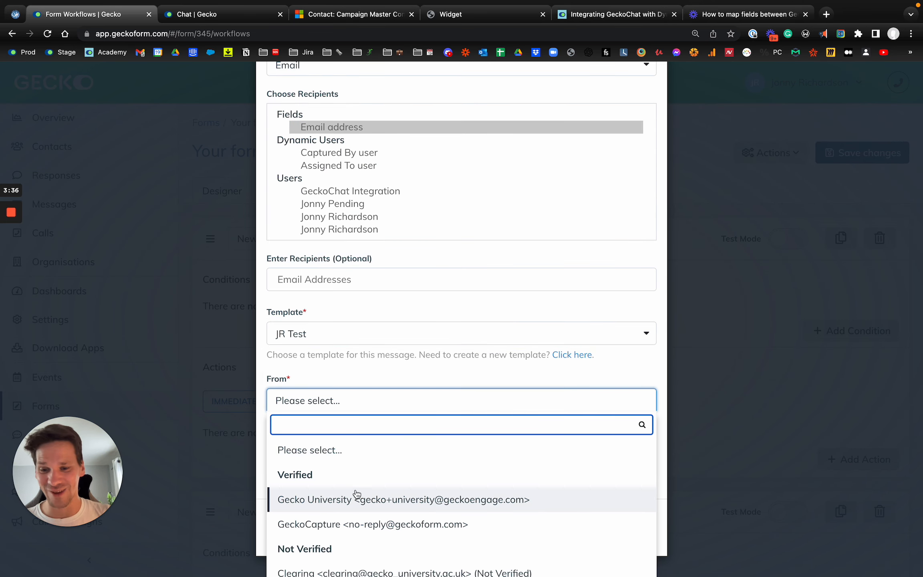
left_click(356, 493)
left_click(283, 451)
left_click(630, 532)
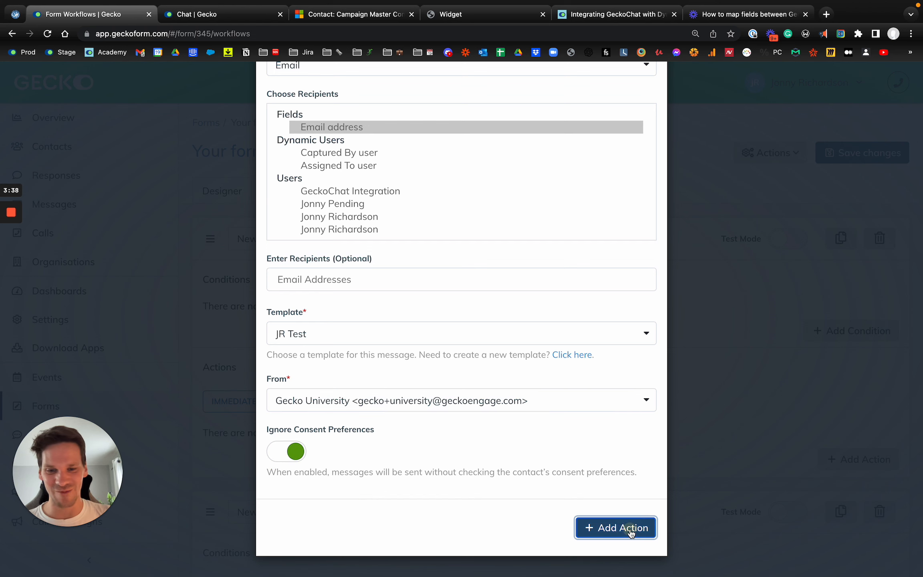
scroll(797, 308, "down", 1)
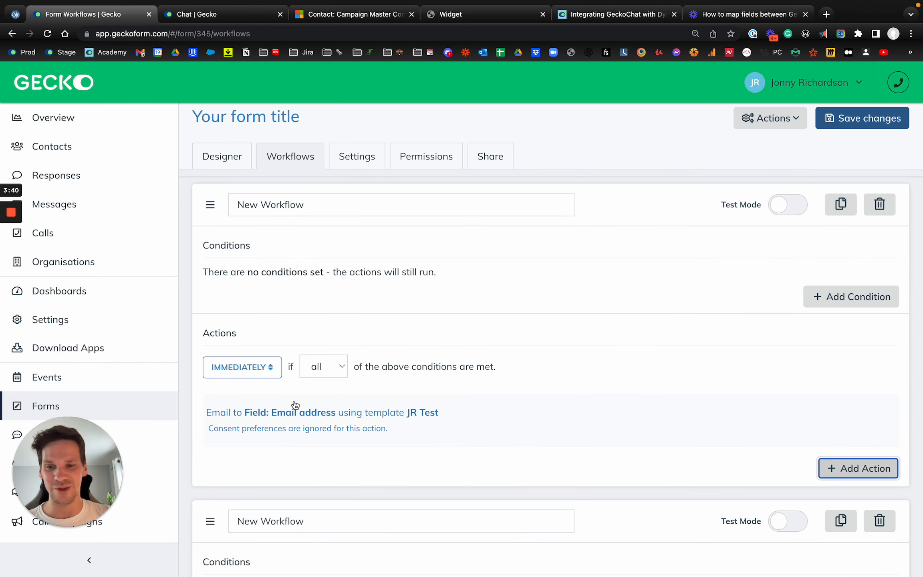
double_click(865, 125)
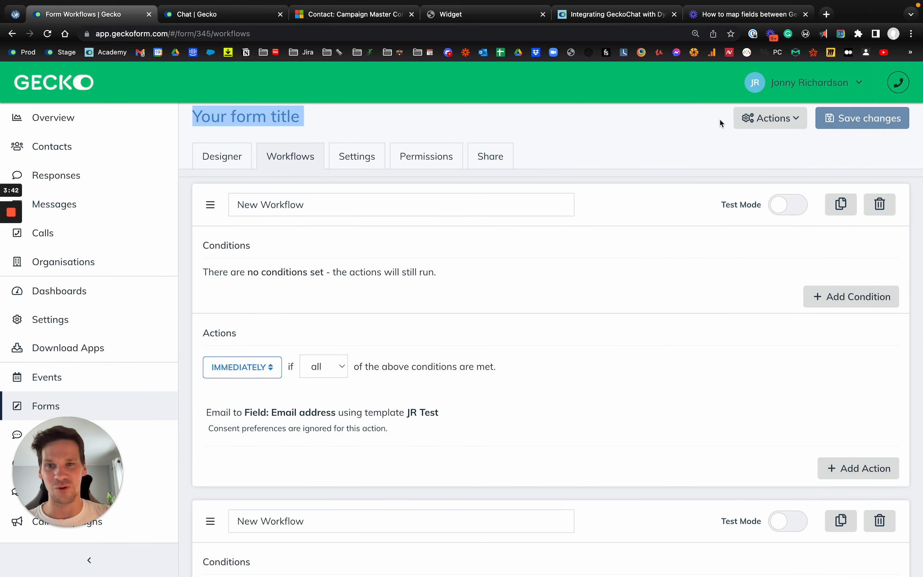
- Open the public Gecko form in a new tab and answer Student
left_click(206, 165)
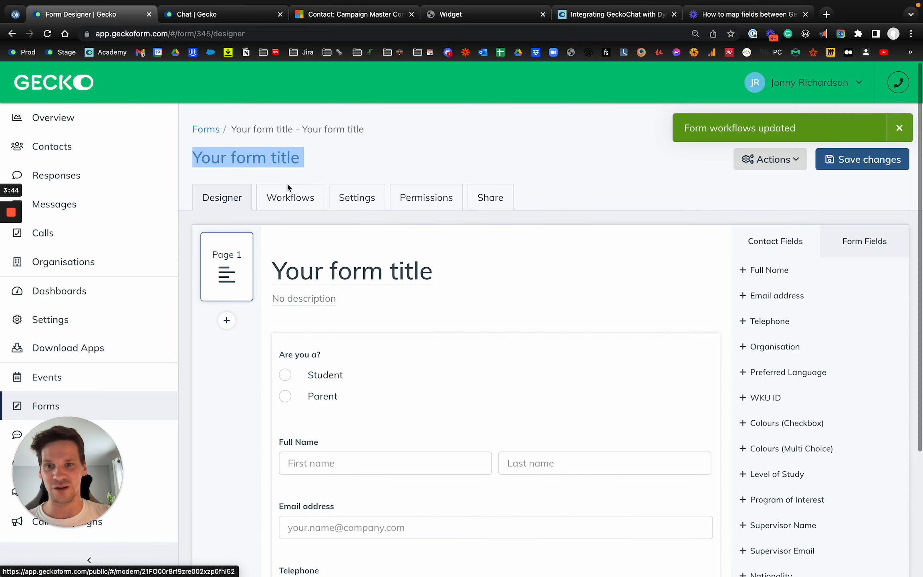
left_click(232, 168)
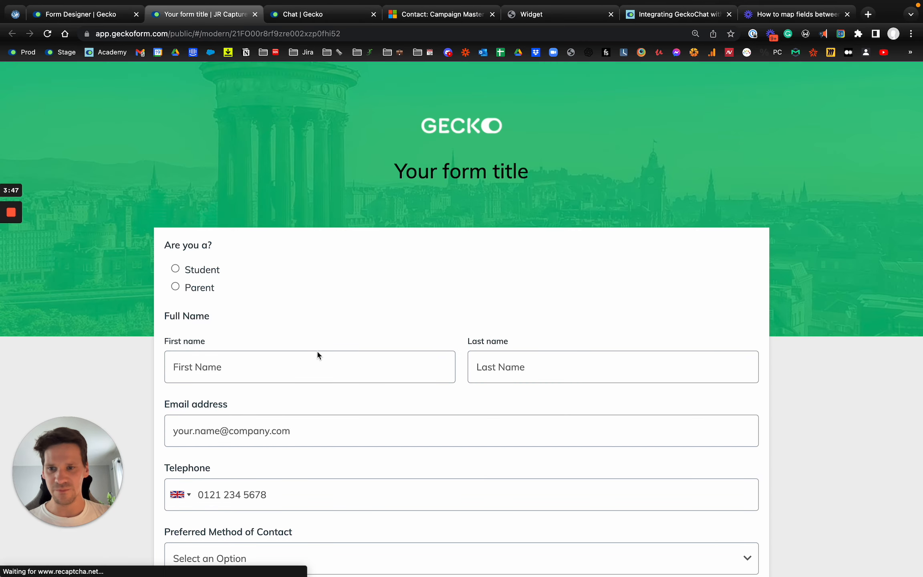
left_click(185, 270)
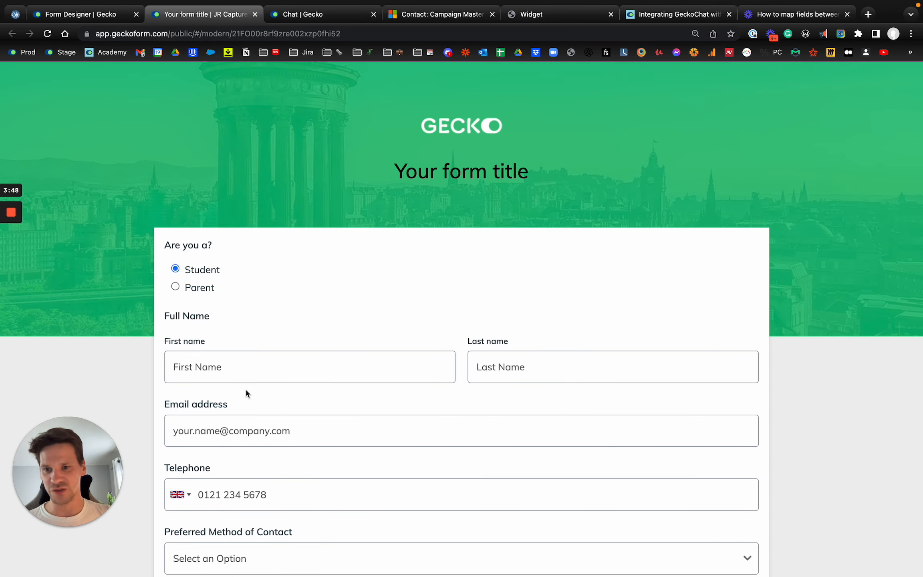
left_click(258, 374)
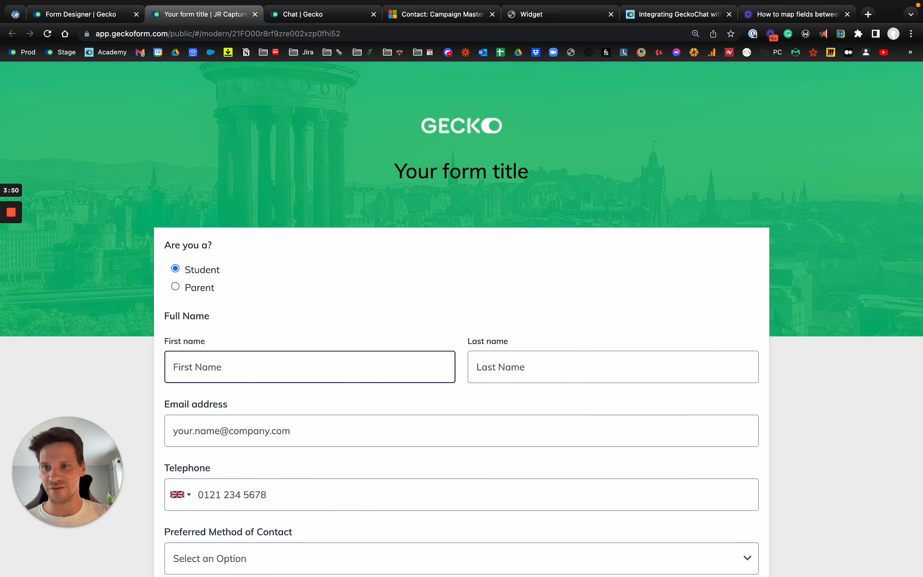
- Correct the first name field, leaving only the contact's first name as shown in Dynamics
key("ctrl+Tab")
key("ctrl+Tab")
triple_click(165, 125)
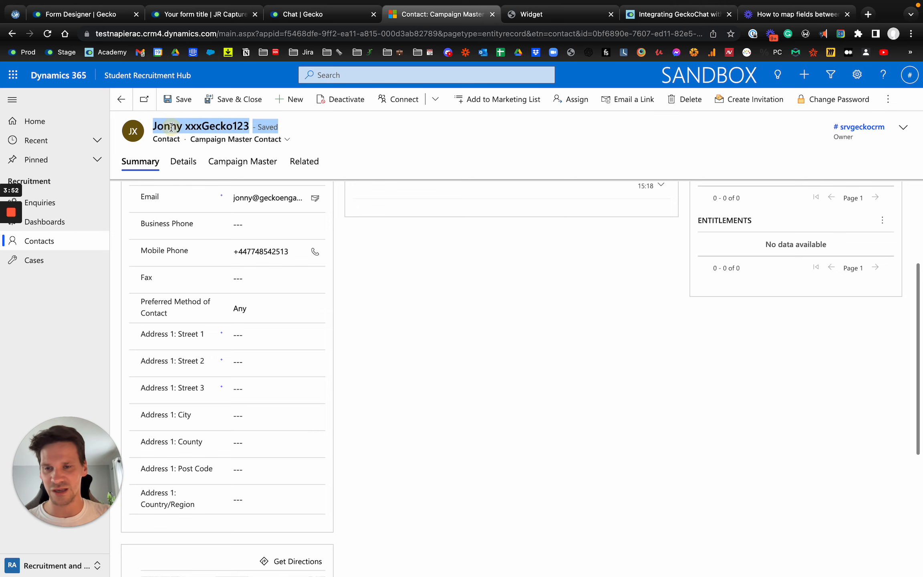
double_click(159, 123)
triple_click(159, 124)
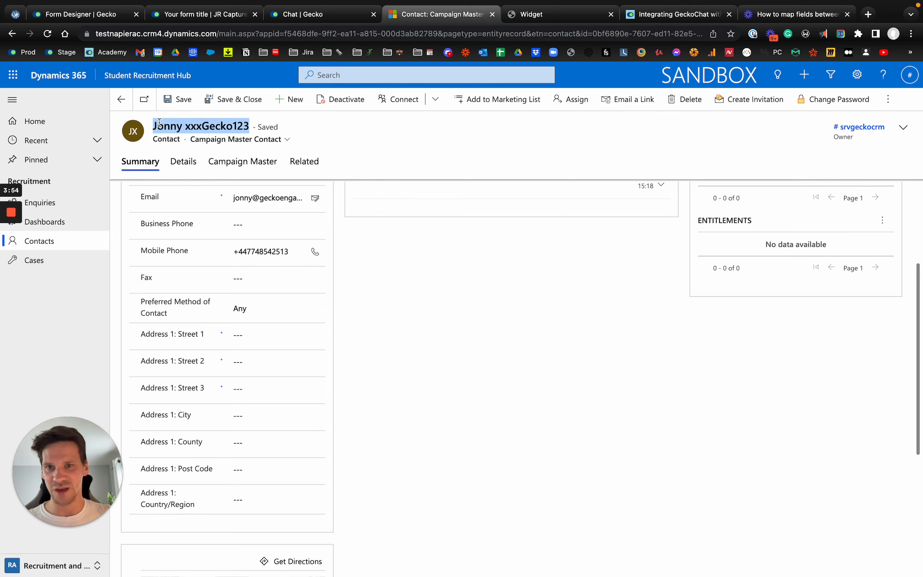
key("ctrl+shift+Tab")
key("ctrl+shift+Tab")
double_click(252, 370)
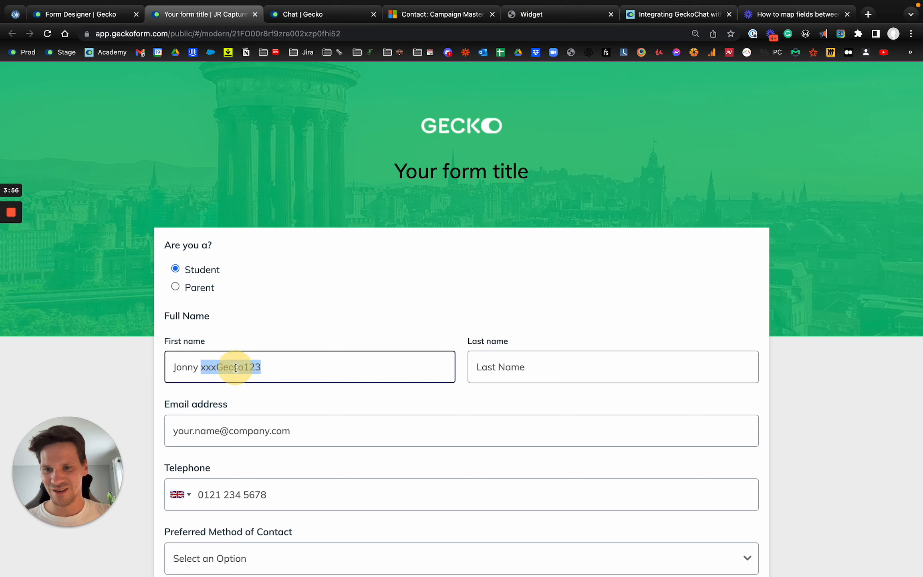
key("BackSpace")
key("Tab")
- Copy the contact's e-mail address from Dynamics into the form's email field
scroll(289, 415, "down", 1)
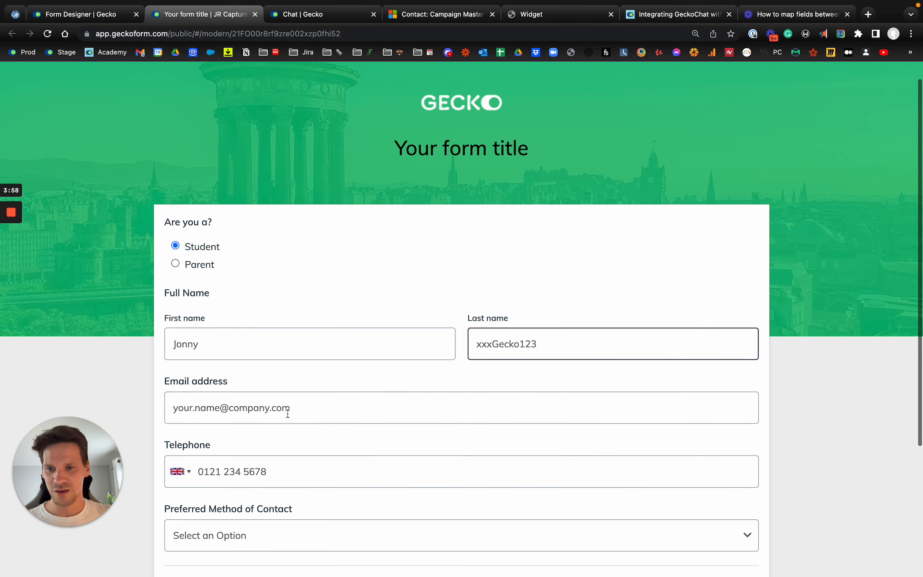
left_click(288, 413)
key("ctrl+Tab")
key("ctrl+Tab")
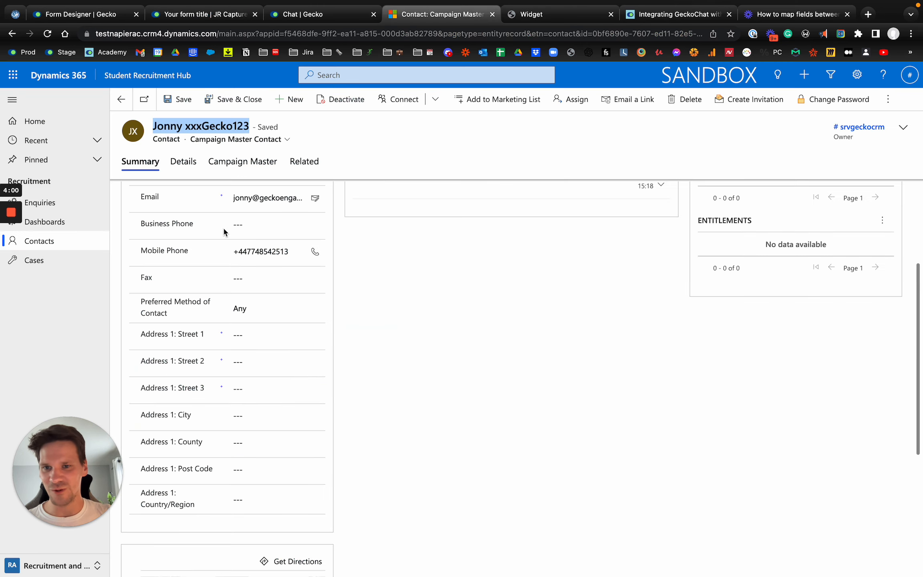
scroll(222, 226, "up", 2)
left_click(253, 241)
key("ctrl+shift+Tab")
key("ctrl+shift+Tab")
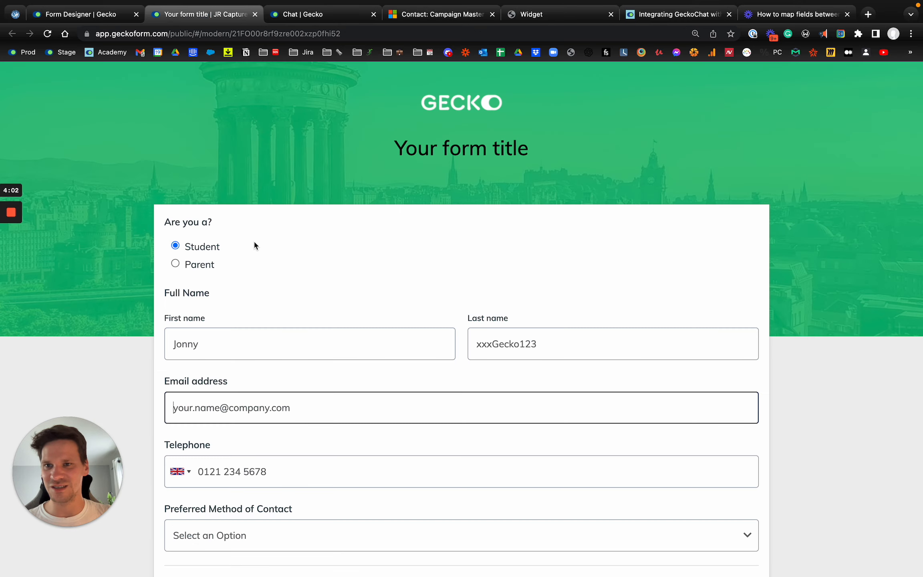
key("ctrl+v")
- Enter the contact's telephone number, choose Email as Preferred Method of Contact, and submit
scroll(247, 438, "down", 1)
left_click(247, 438)
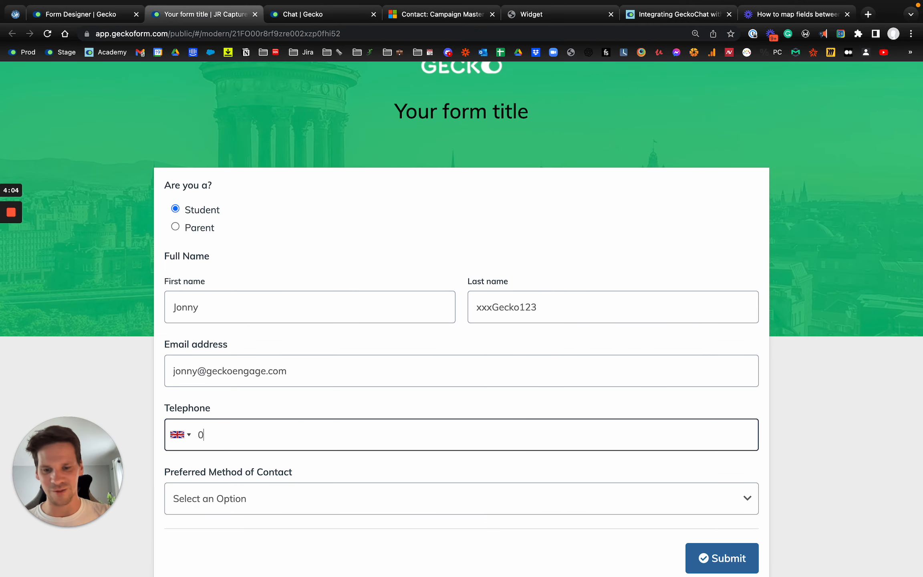
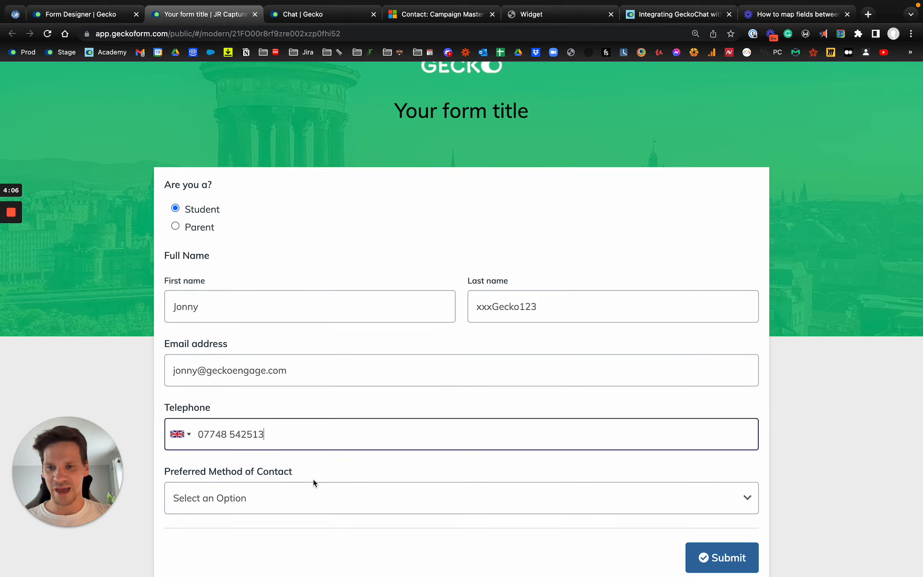
scroll(313, 482, "down", 2)
left_click(288, 417)
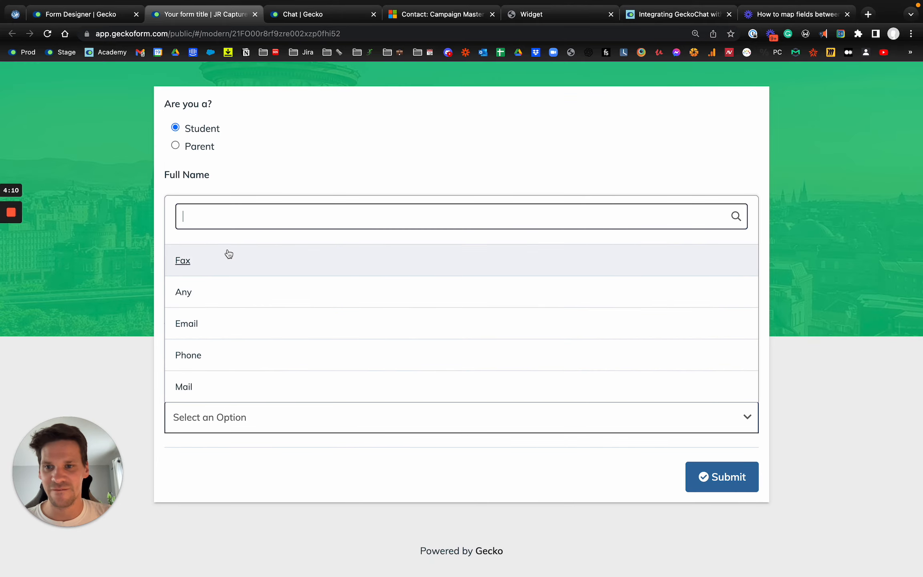
left_click(226, 325)
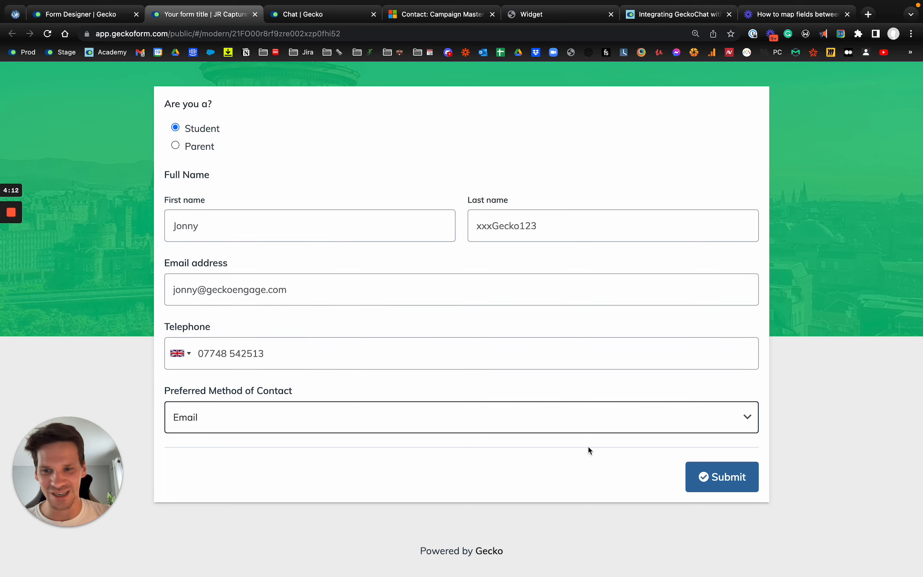
left_click(720, 478)
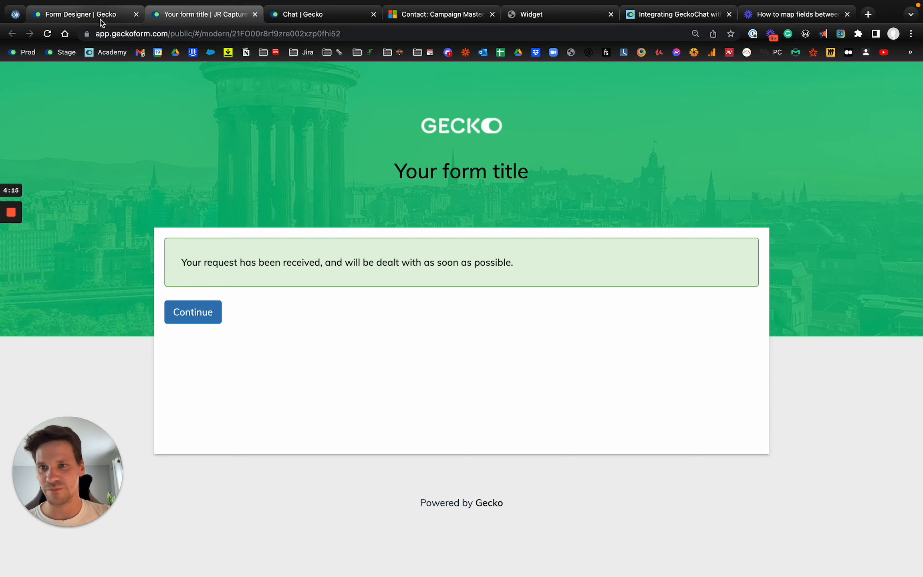
- Show the form's responses, open the test contact's response and reload it
left_click(101, 20)
left_click(767, 159)
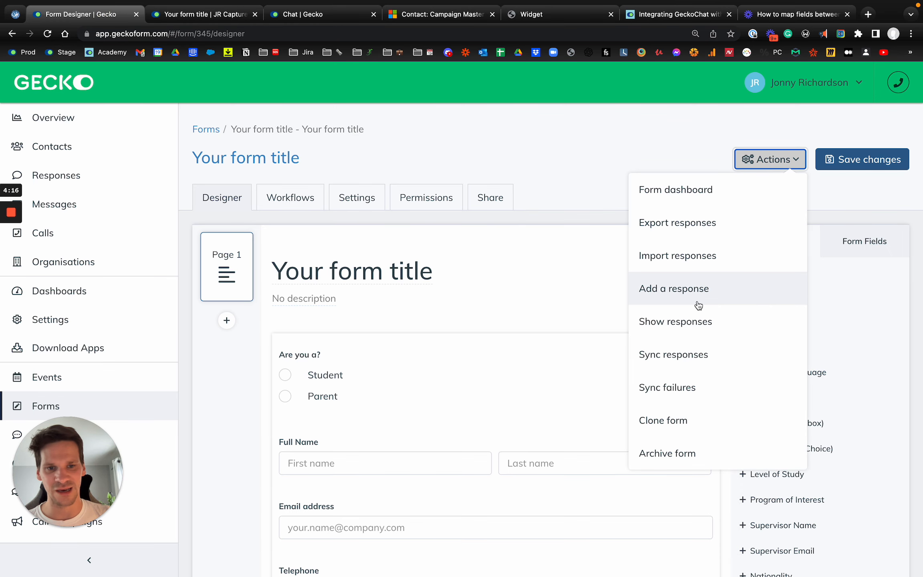
left_click(695, 326)
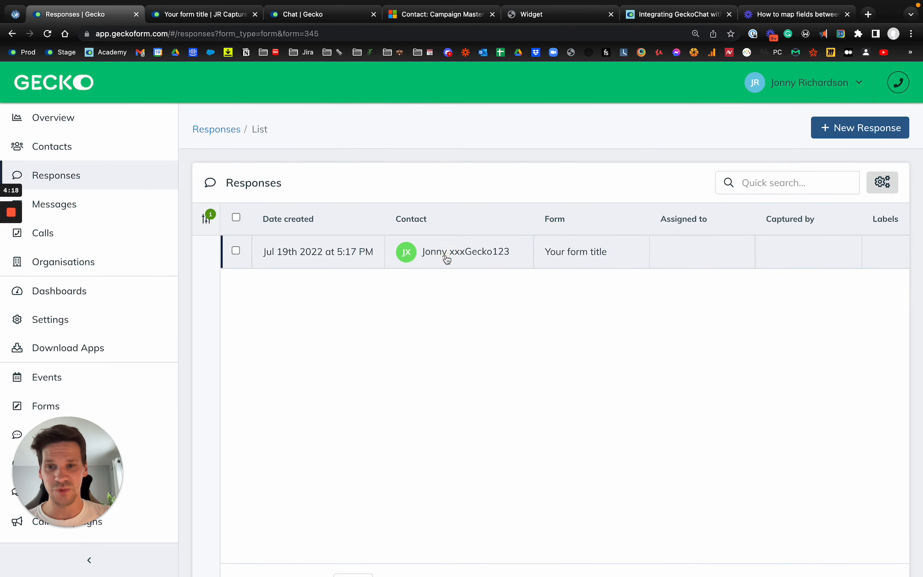
left_click(447, 259)
scroll(424, 404, "down", 1)
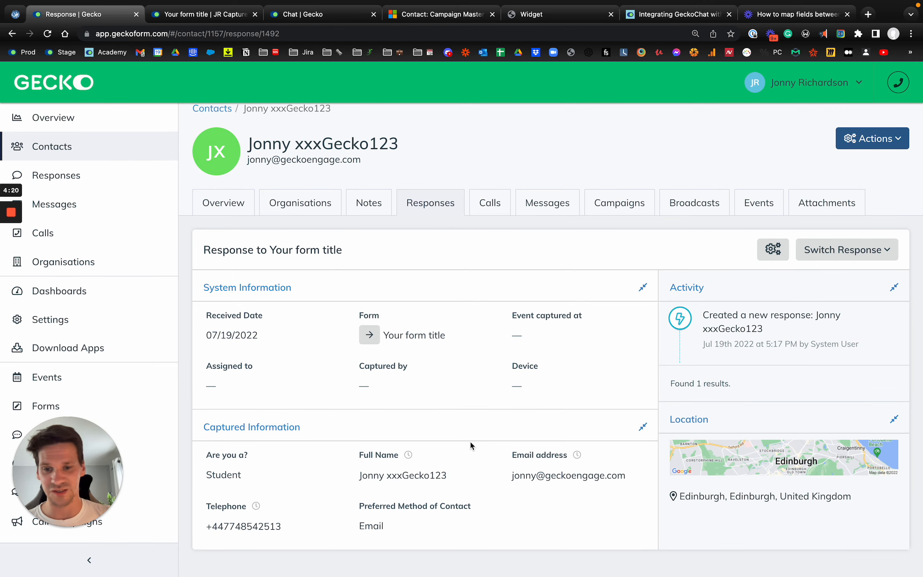
key("super+r")
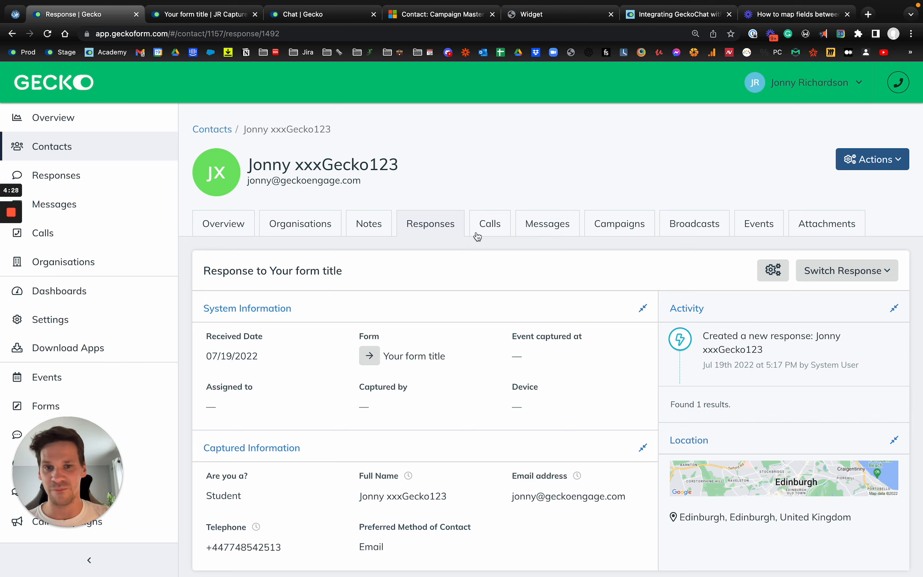
- Preview the Tester confirmation message on the contact's Messages tab, then close it
left_click(551, 225)
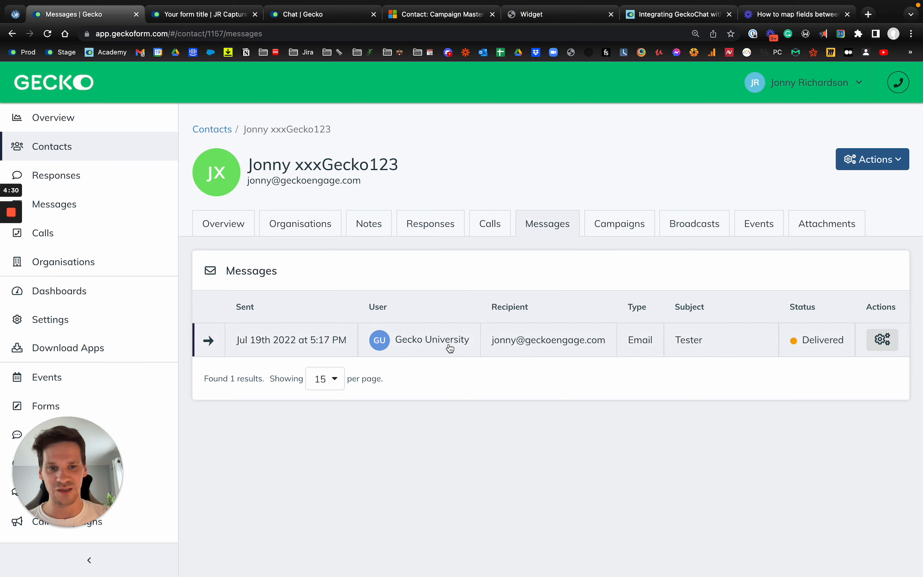
left_click(881, 341)
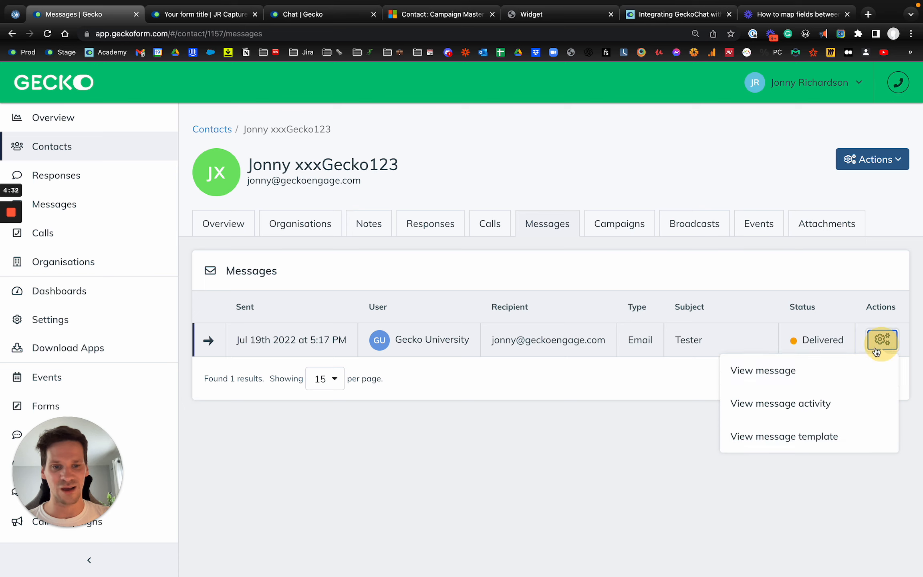
left_click(833, 369)
scroll(547, 260, "down", 5)
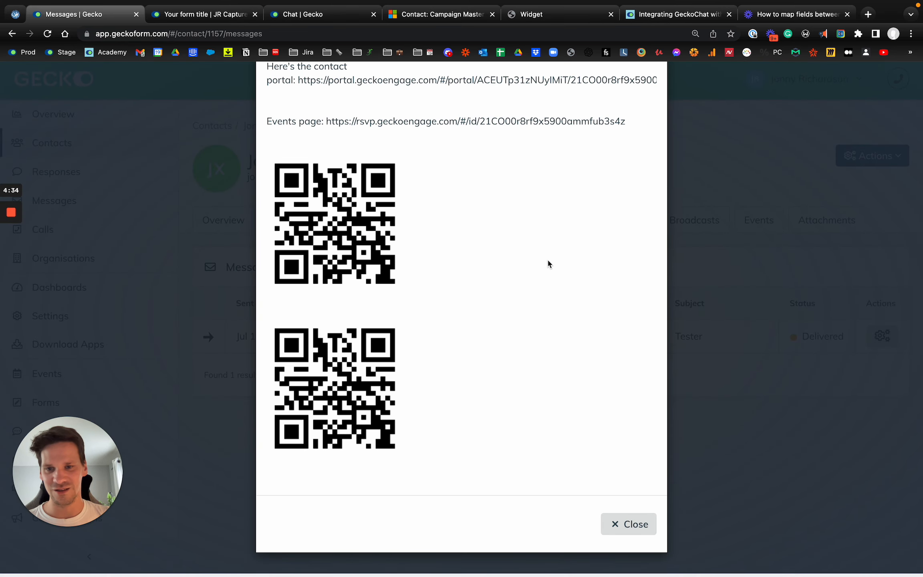
scroll(547, 264, "up", 5)
left_click(643, 112)
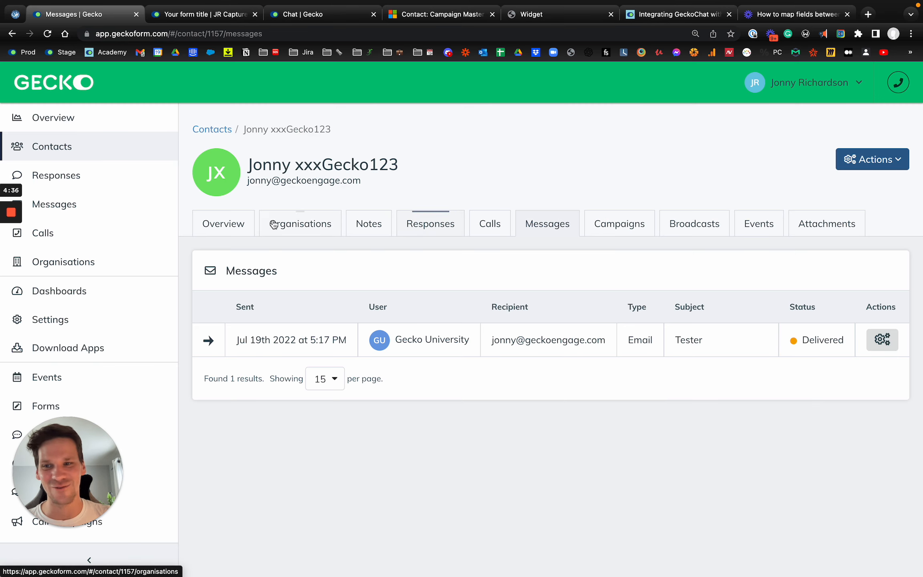
- Reopen the contact's response to Your form title to check its Dynamics sync details
left_click(223, 231)
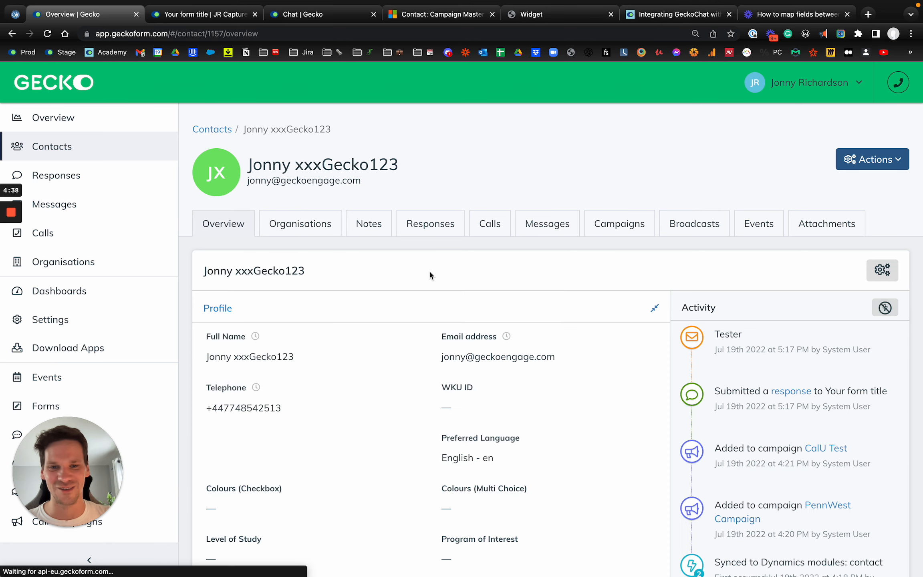
left_click(432, 226)
left_click(309, 338)
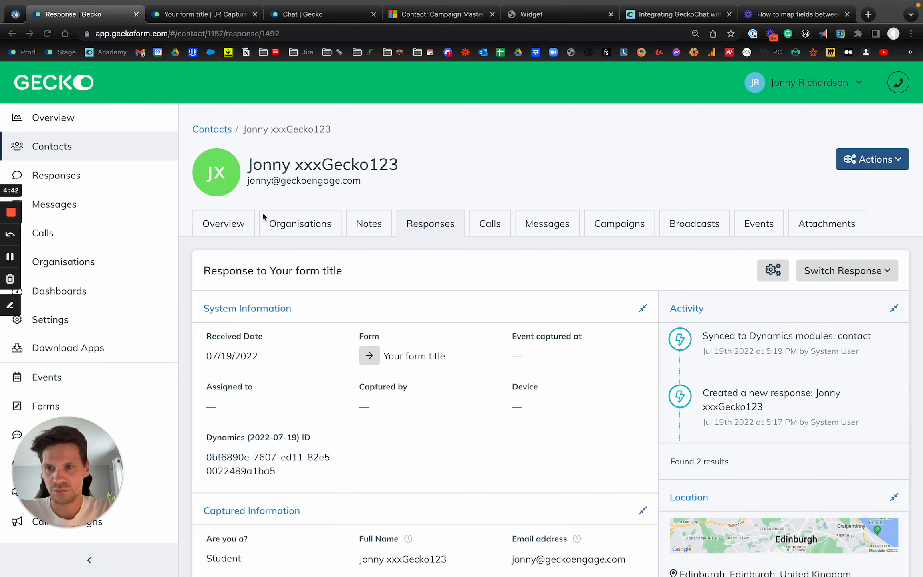
left_click(458, 128)
scroll(493, 267, "down", 1)
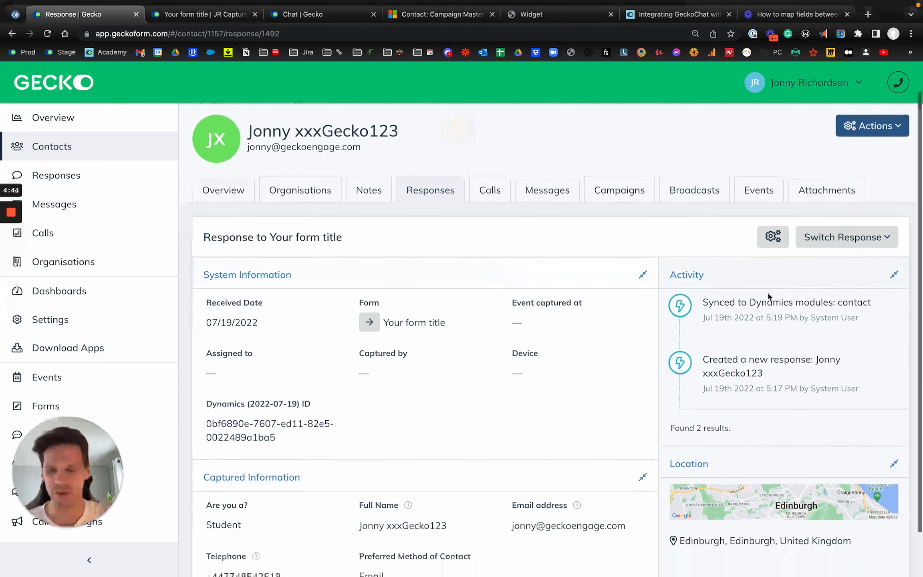
scroll(601, 330, "down", 2)
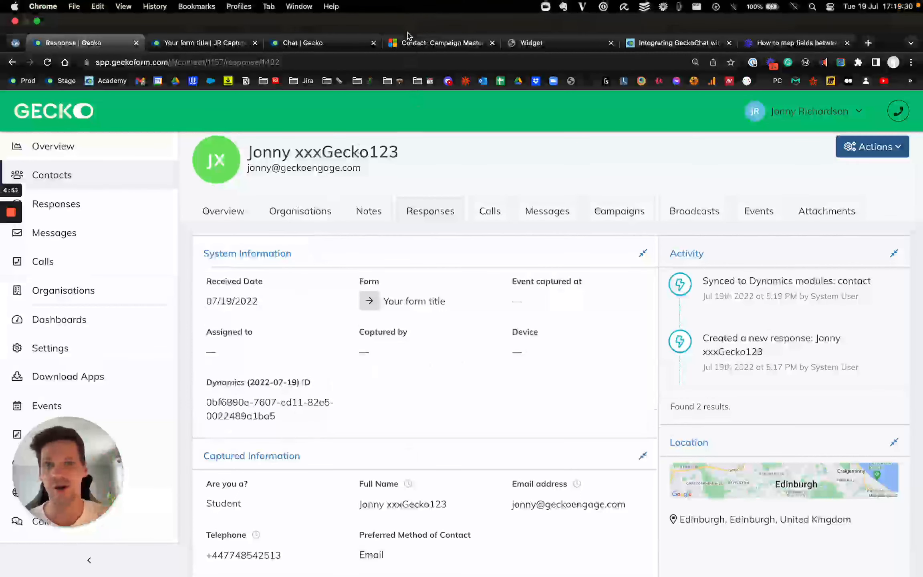
- Reload the Dynamics contact record, then expand and collapse the Tester e-mail in its Timeline
left_click(413, 14)
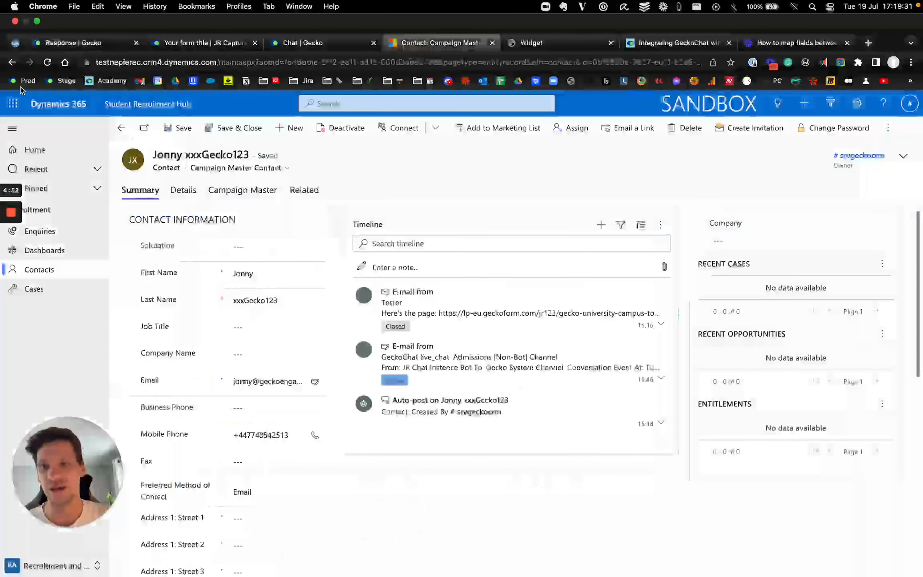
left_click(48, 63)
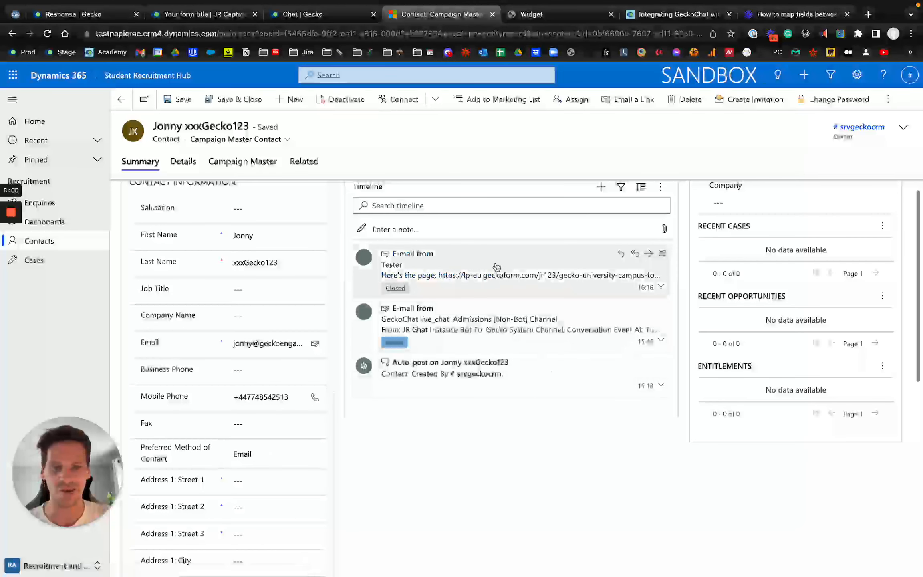
left_click(436, 269)
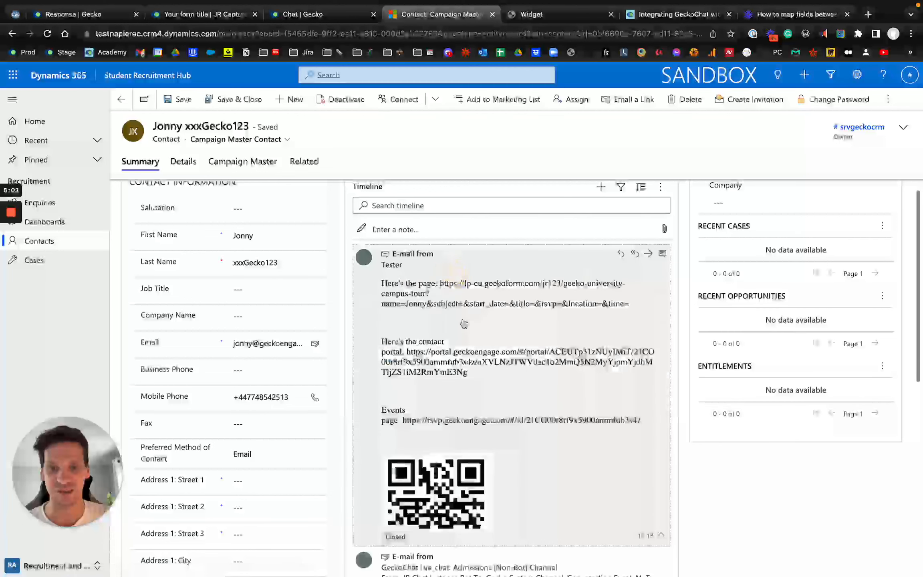
scroll(463, 324, "down", 2)
scroll(464, 324, "up", 2)
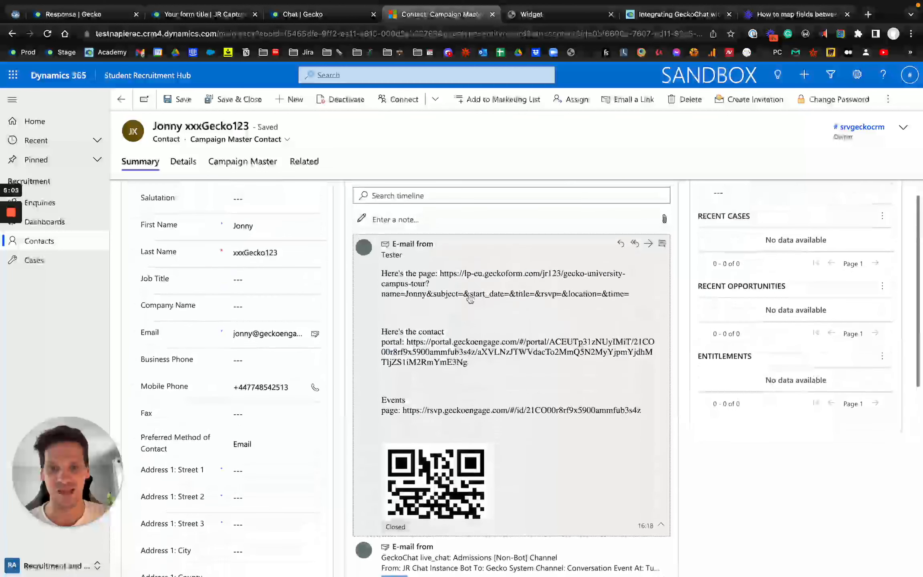
left_click(476, 271)
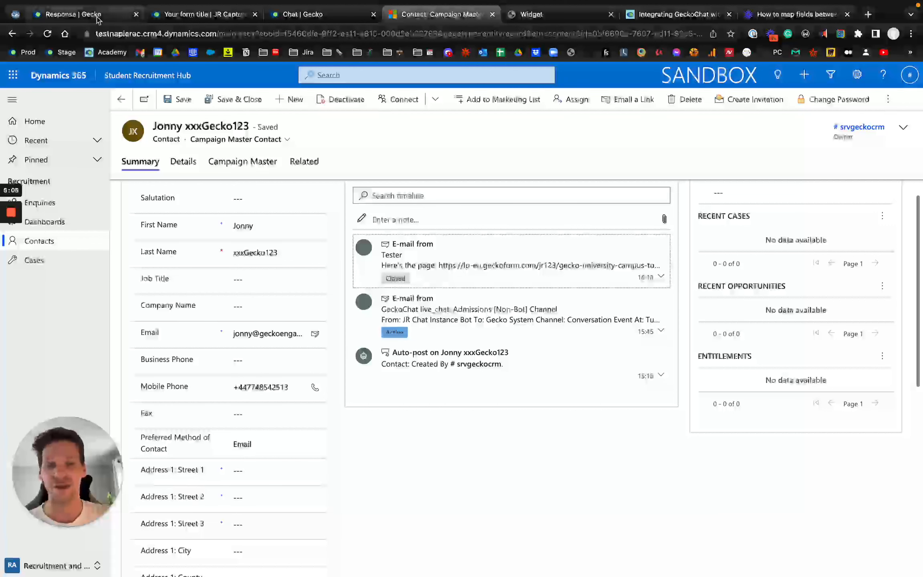
scroll(203, 187, "up", 1)
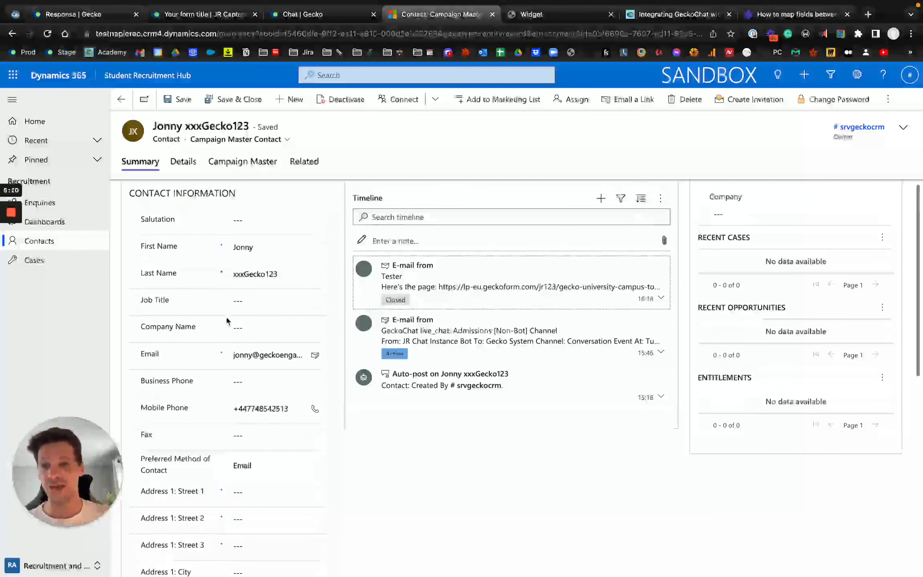